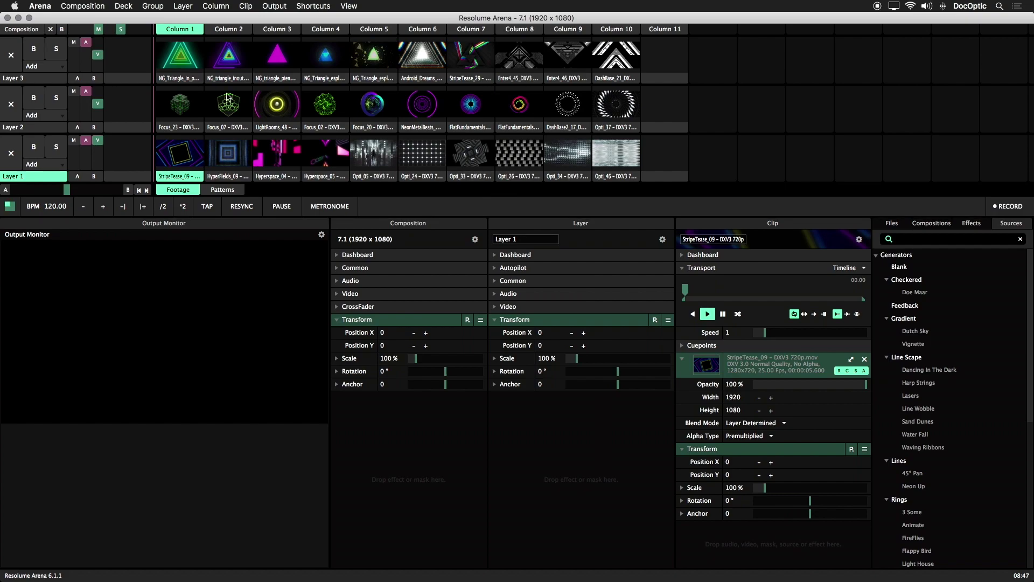
Set the composition size to 1080 x 1080 in the composition settings and apply it
left_click(65, 6)
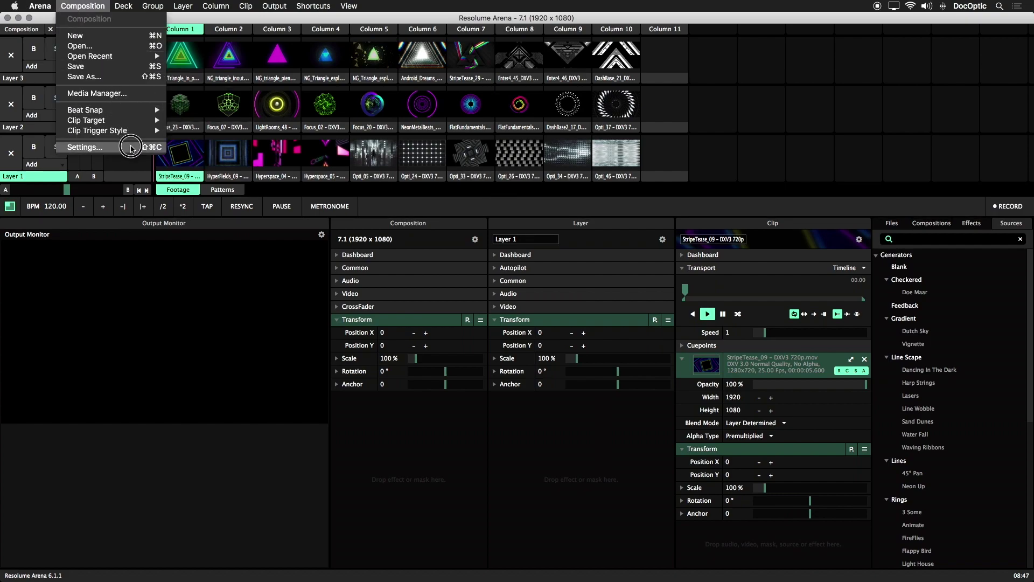
left_click(131, 148)
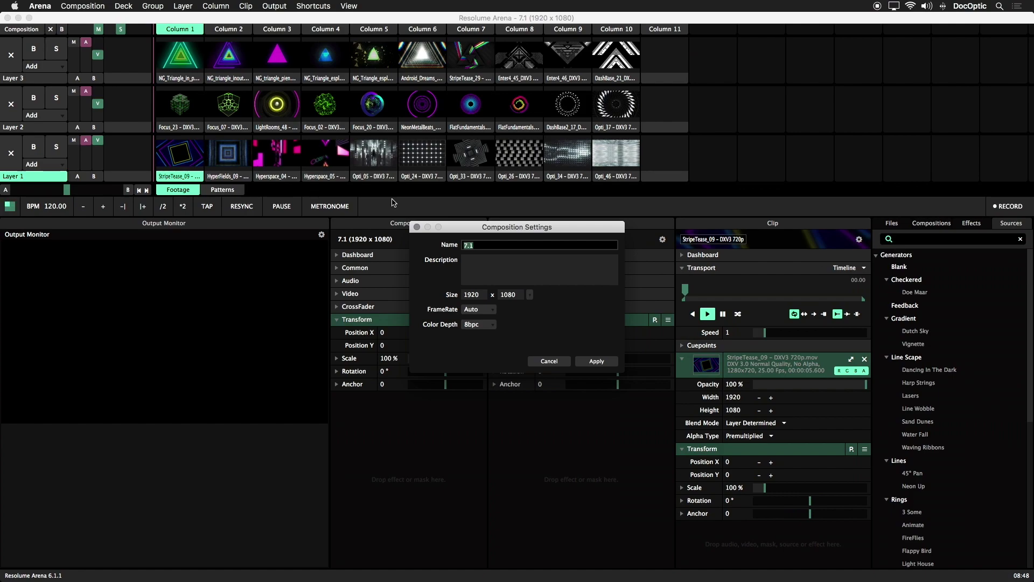
left_click(483, 295)
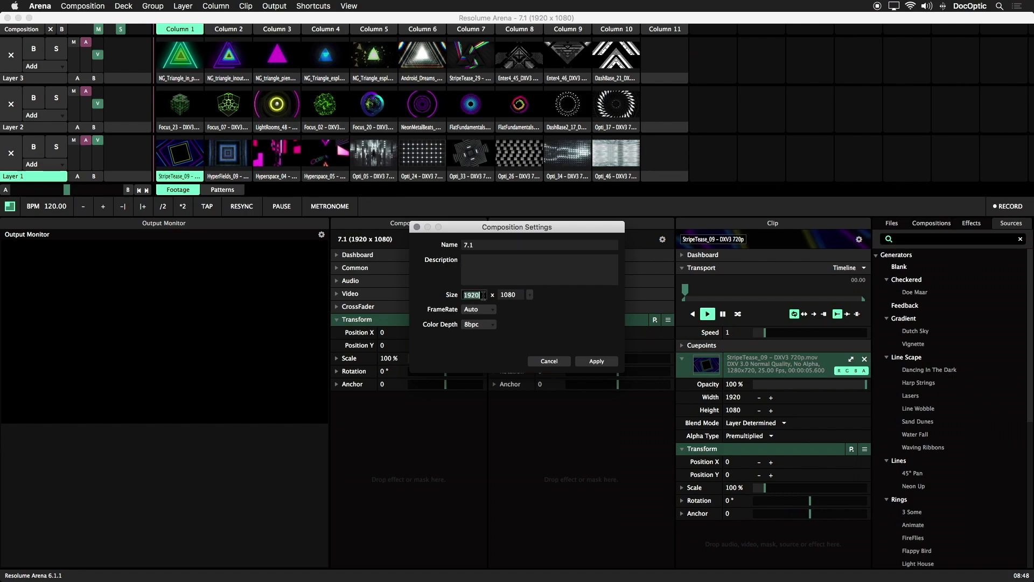
type("1080")
left_click(595, 363)
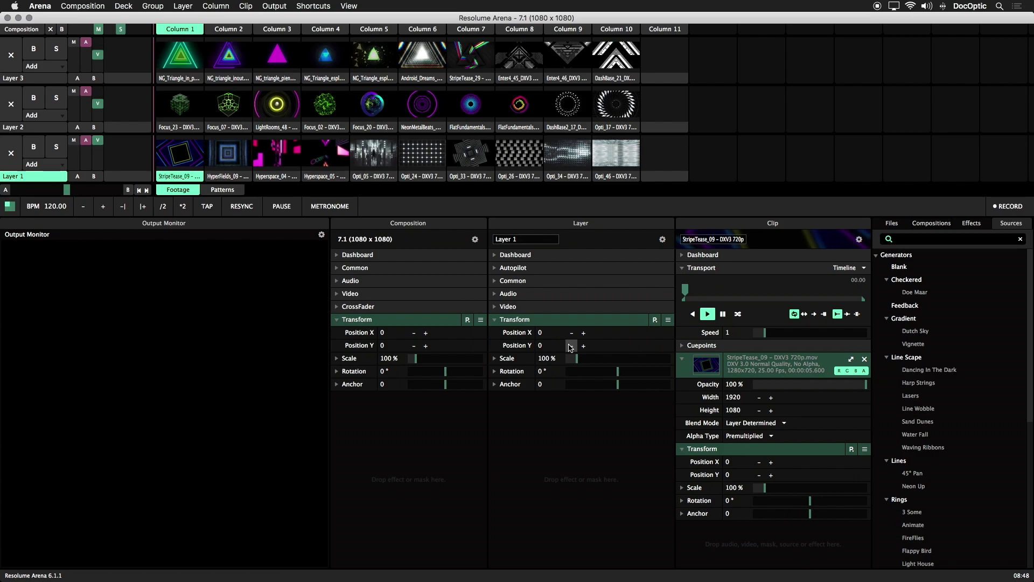
Open the Advanced Output setup and select Slice 1 of Screen 1 for input editing
left_click(276, 6)
left_click(331, 109)
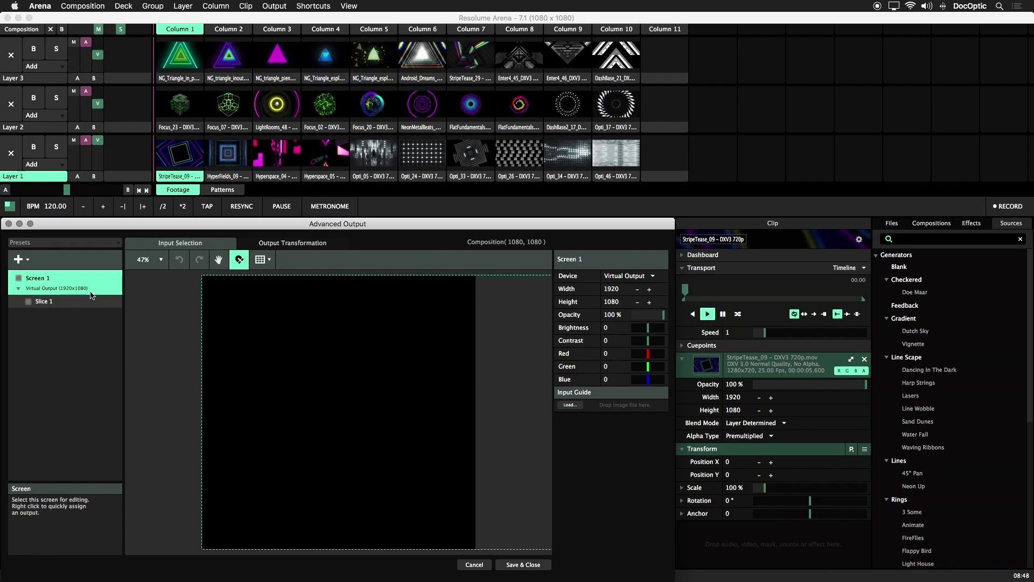
left_click(28, 260)
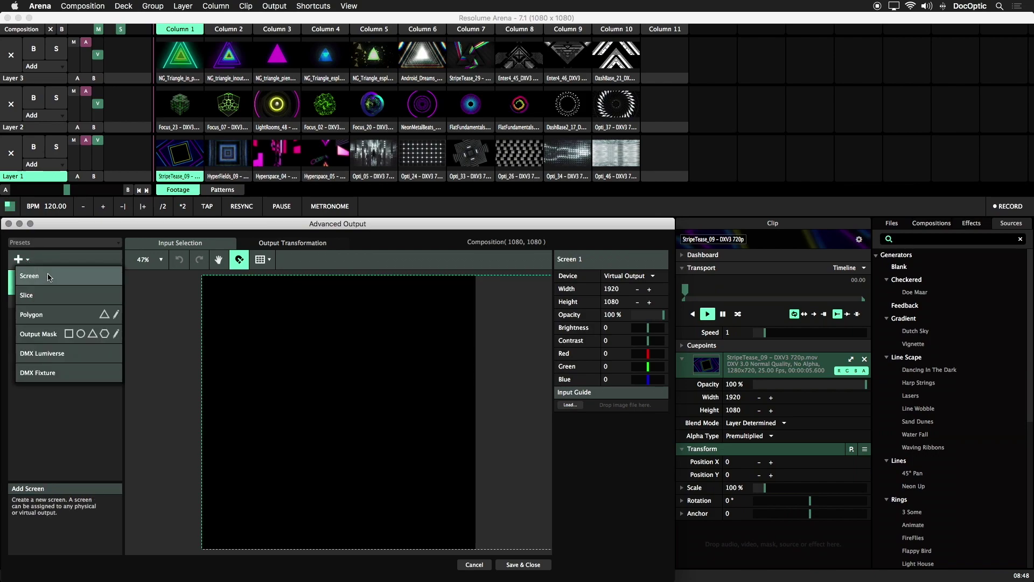
left_click(66, 275)
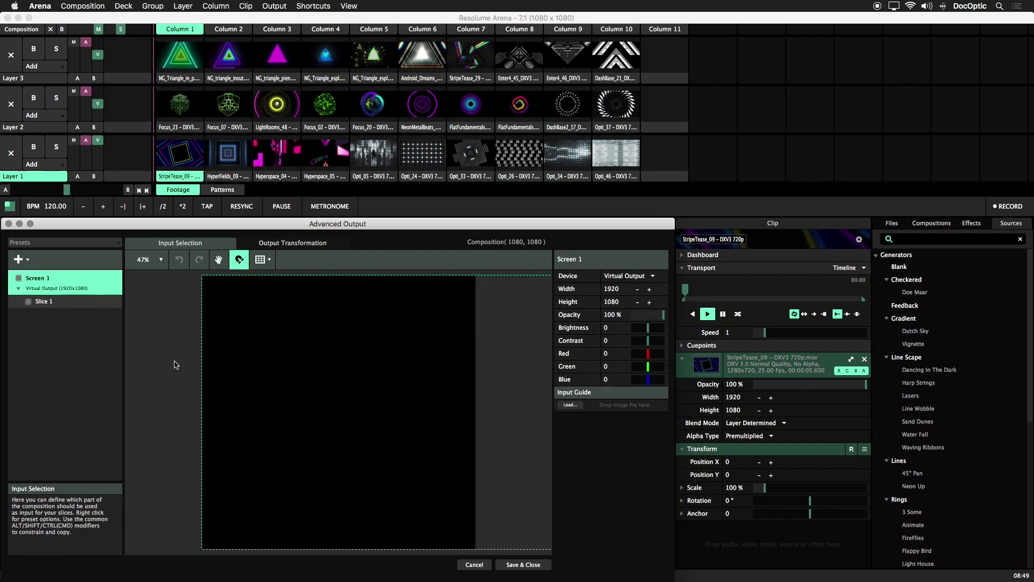
left_click(75, 303)
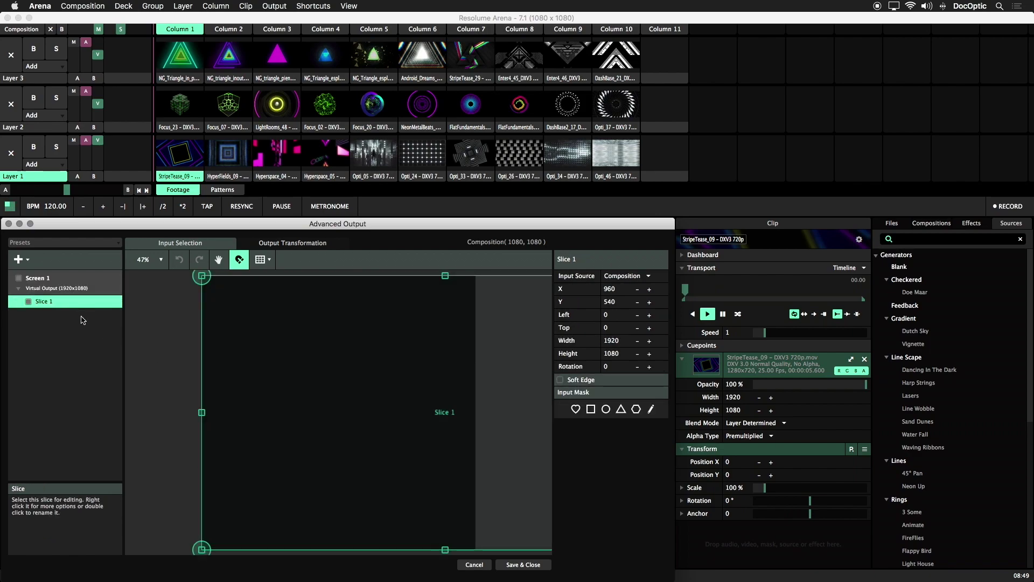
Resize Slice 1 freehand to the full composition, then shrink it to about 805 x 805 pixels
mouse_move(216, 413)
left_mouse_down()
mouse_move(512, 412)
mouse_move(162, 415)
mouse_move(223, 414)
left_mouse_up()
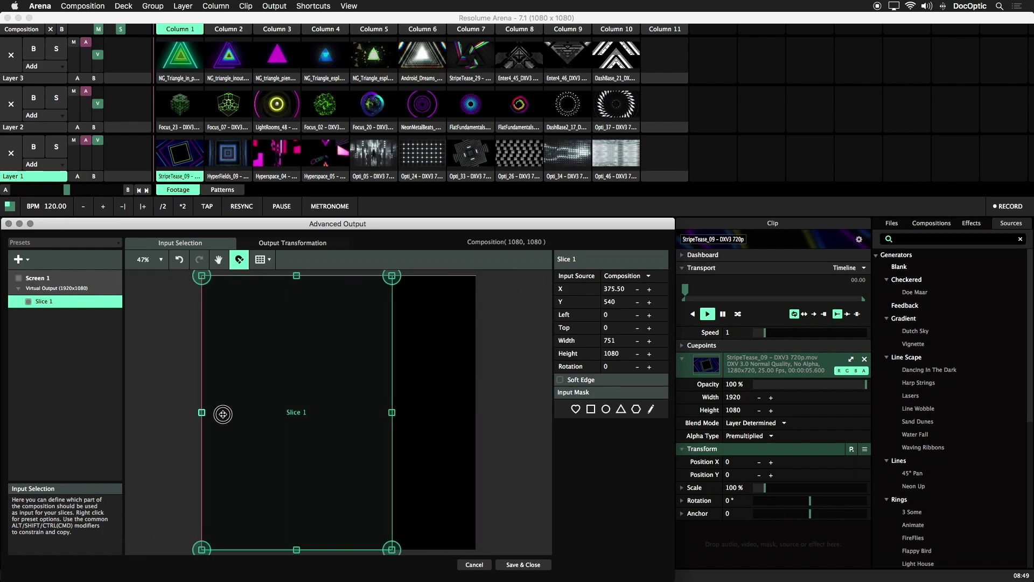
left_click_drag(392, 414, 472, 414)
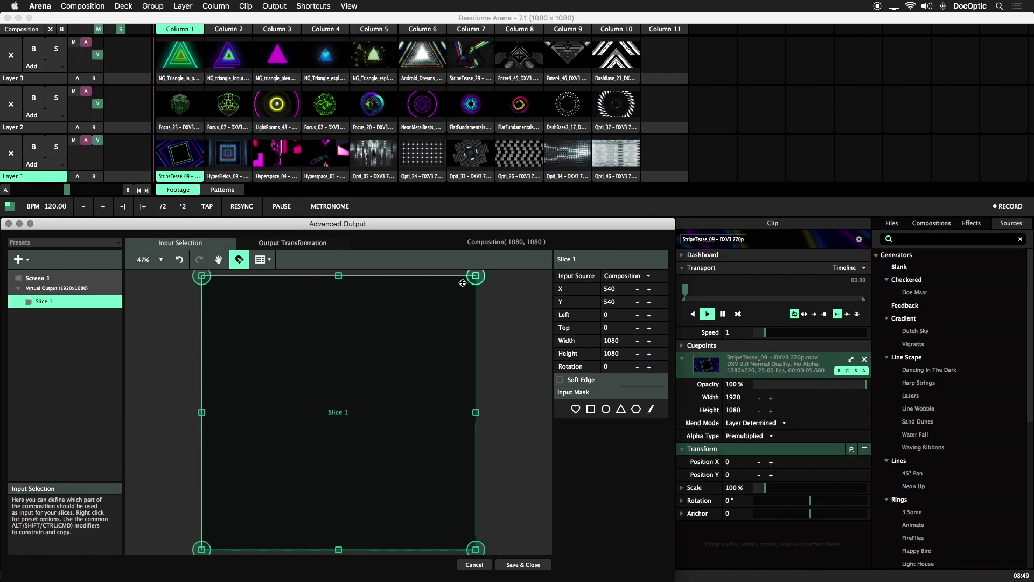
left_click_drag(475, 277, 405, 345)
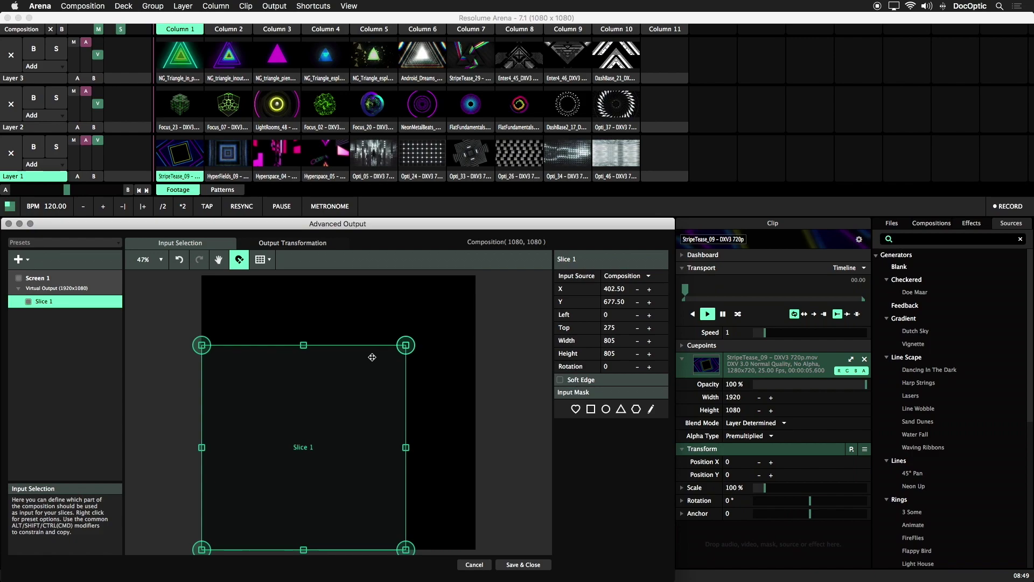
Set Slice 1 to 540 x 540 pixels and move it into the composition's upper-left corner
double_click(607, 341)
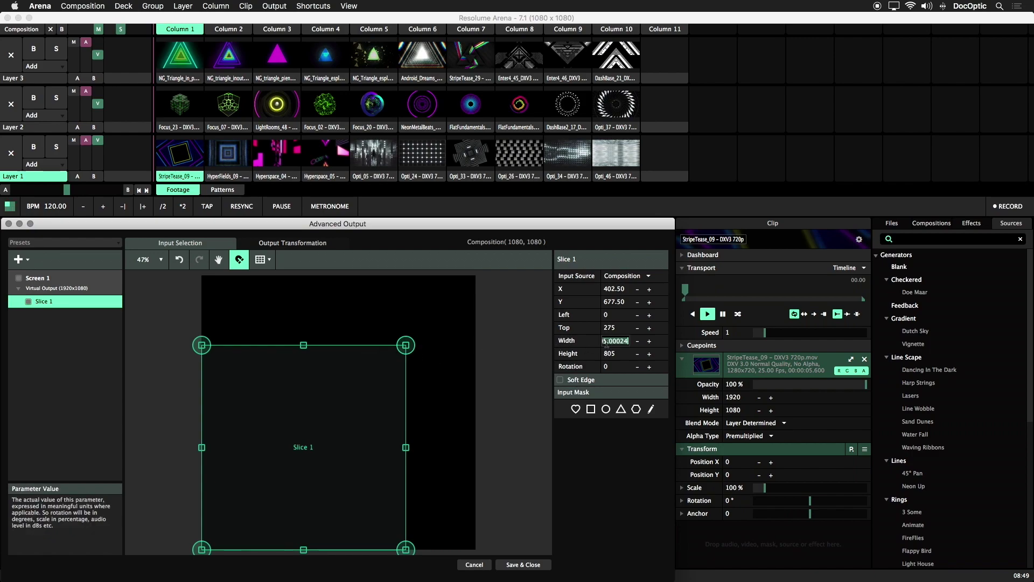
type("540")
key("Return")
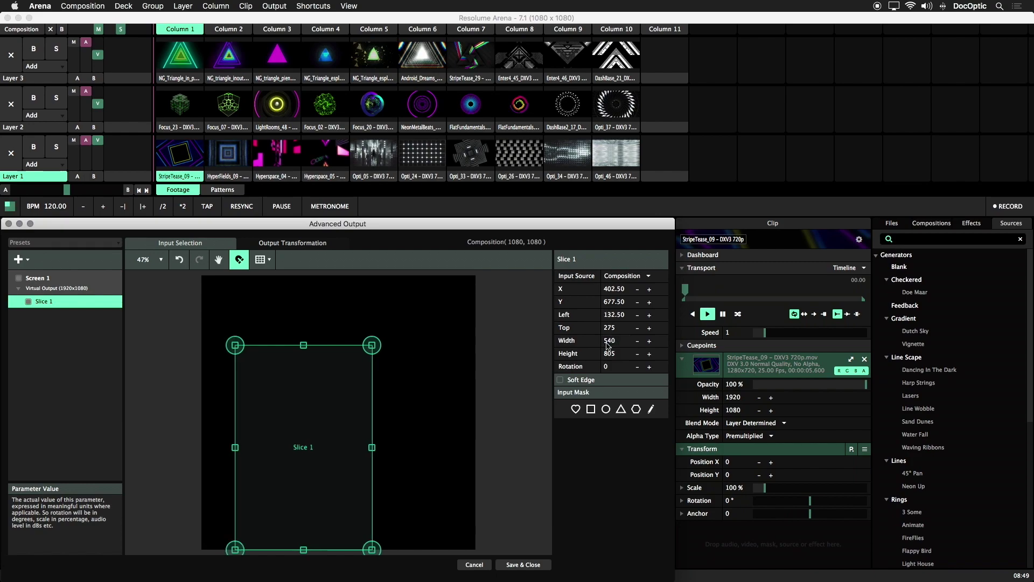
double_click(610, 353)
type("540")
key("Return")
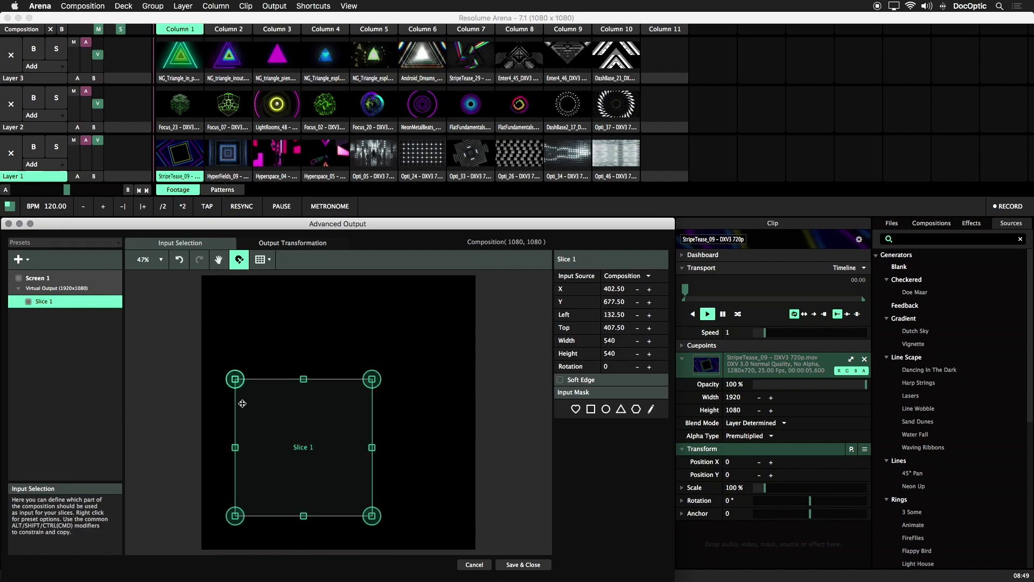
left_click_drag(252, 403, 218, 304)
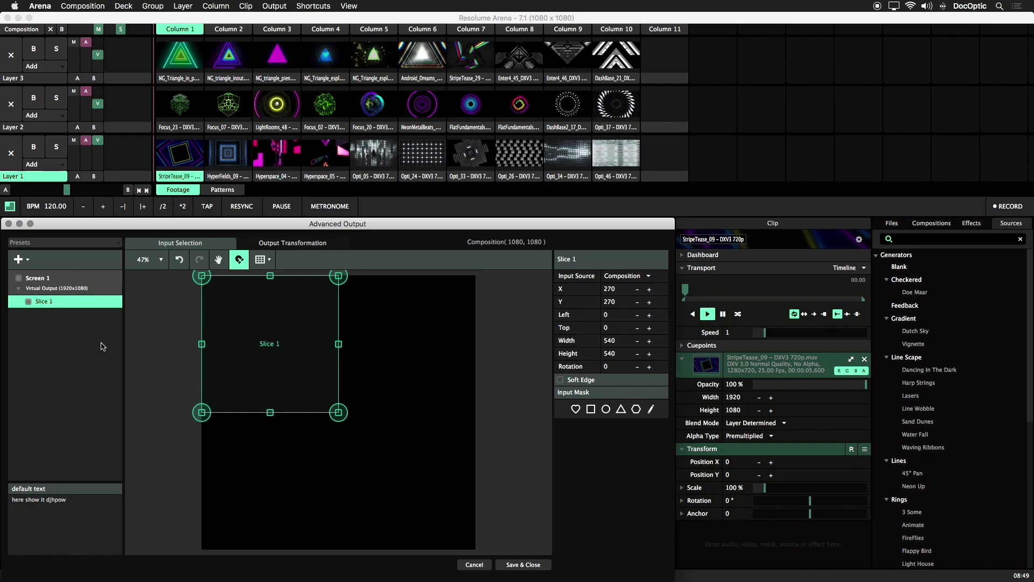
Rename Slice 1 as Top Left
double_click(51, 301)
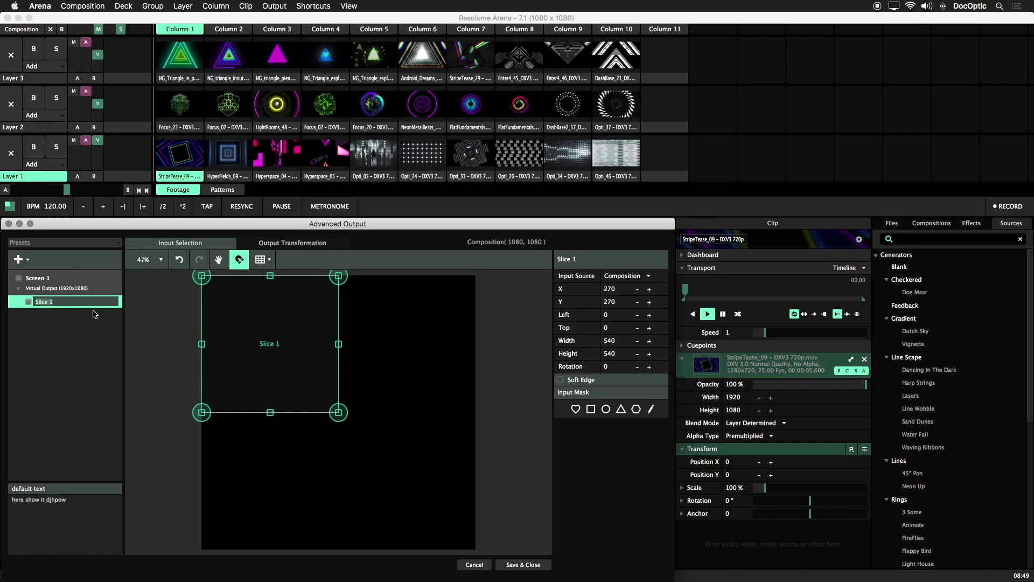
type("Top Left")
key("Return")
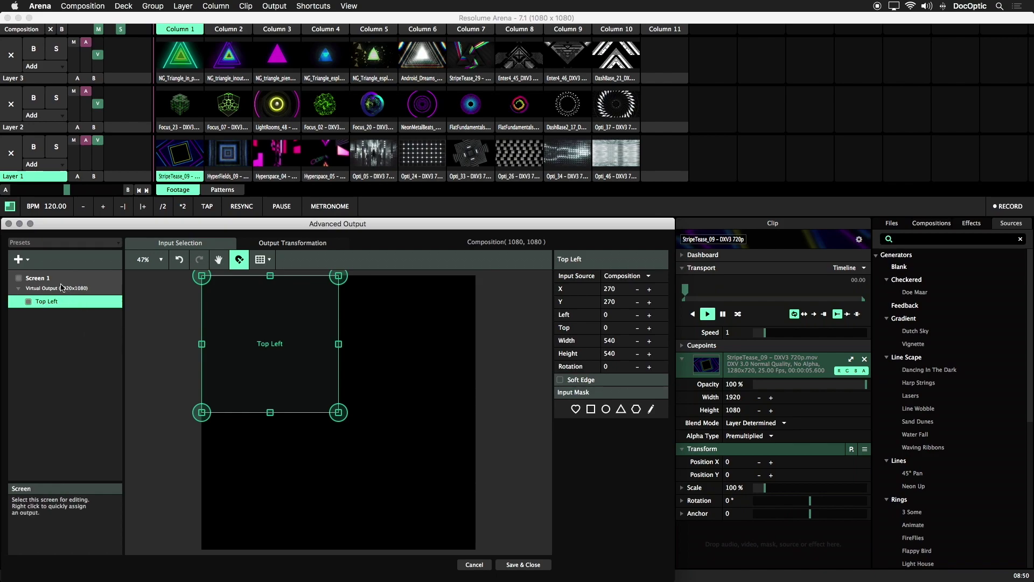
Duplicate the Top Left slice into the upper-right, lower-right and lower-left quadrants of the composition
left_click(19, 259)
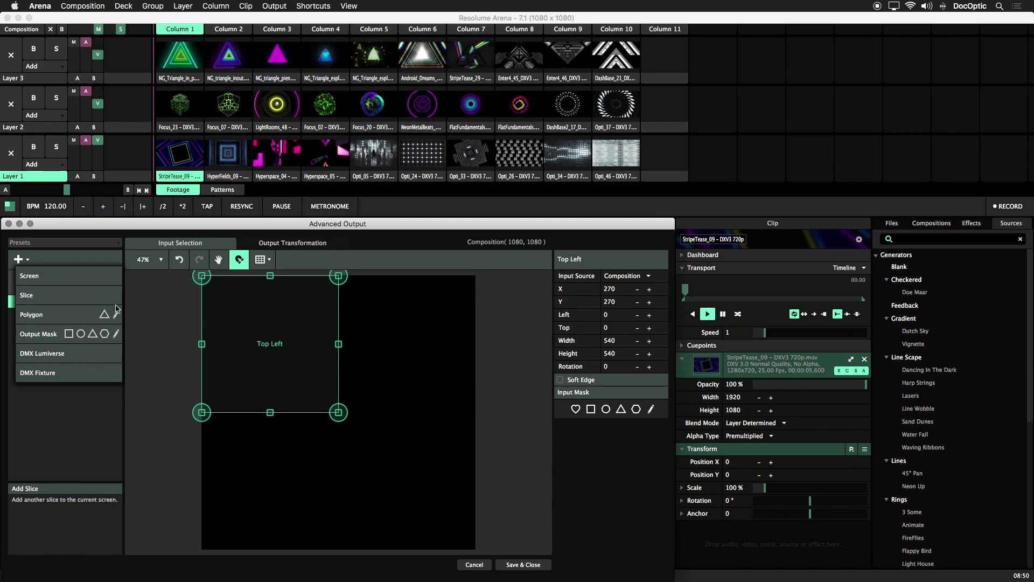
left_click(138, 320)
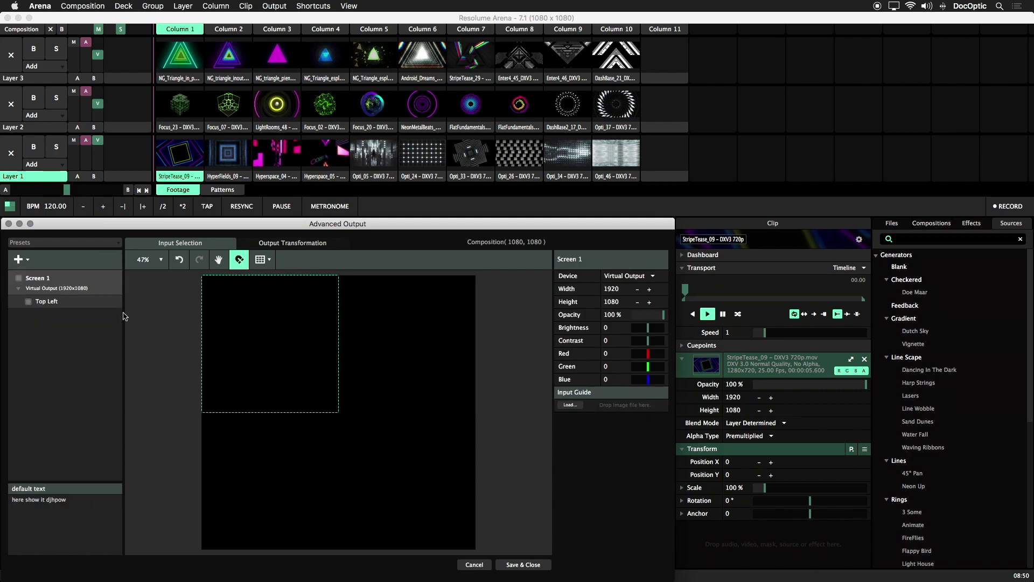
left_click(233, 327)
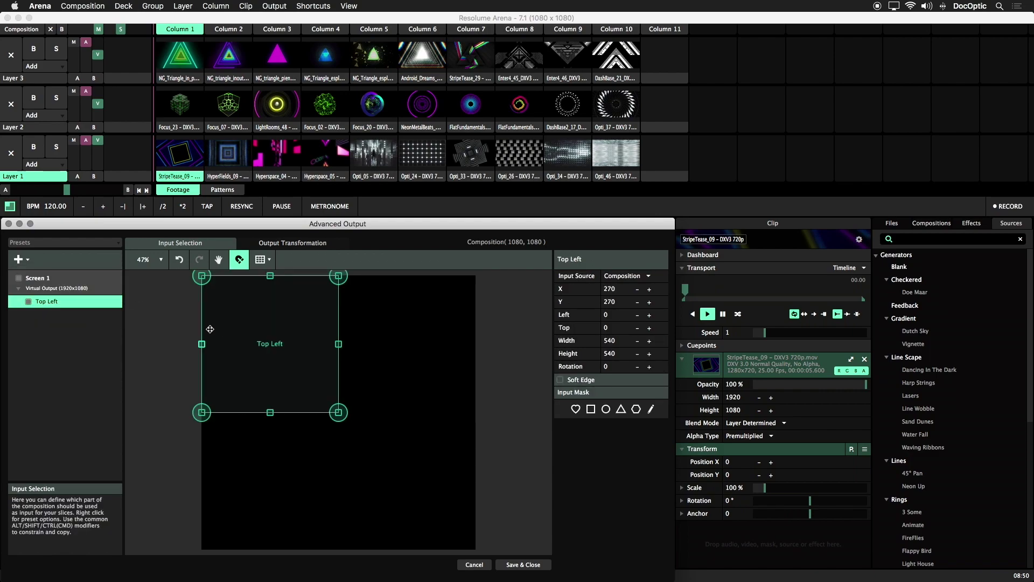
left_click_drag(293, 323, 429, 330)
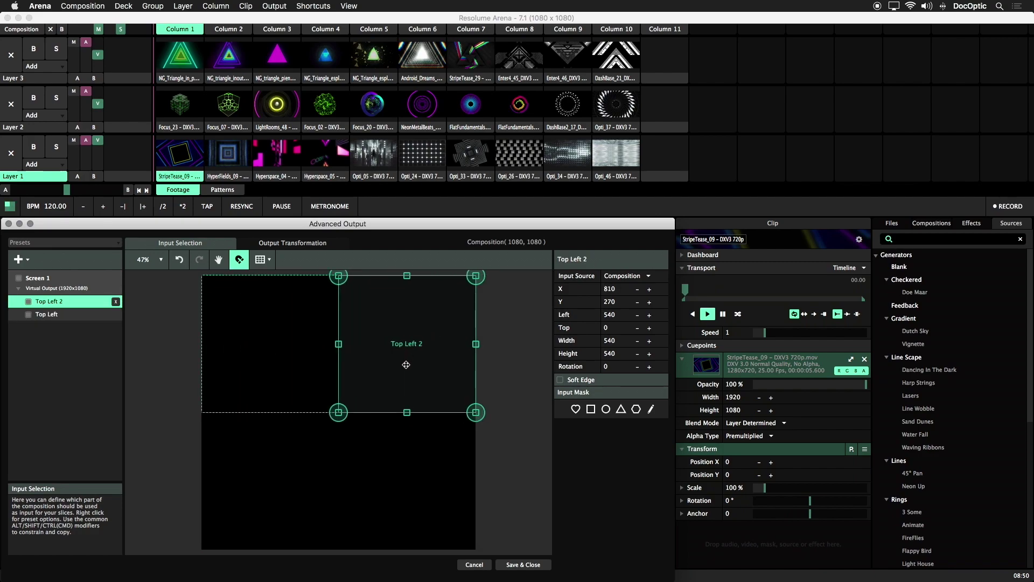
left_click_drag(406, 364, 431, 502)
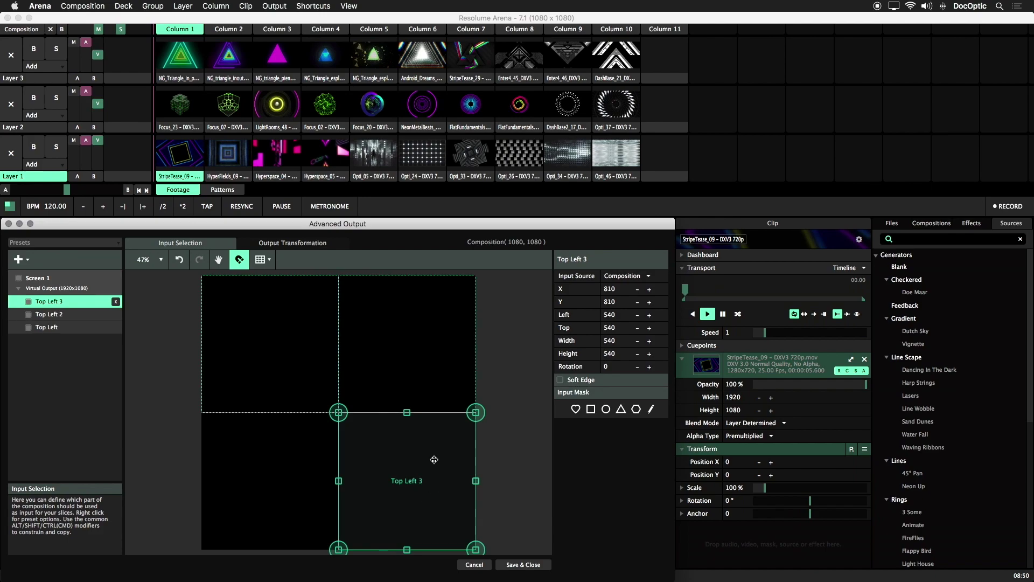
left_click_drag(390, 440, 254, 434)
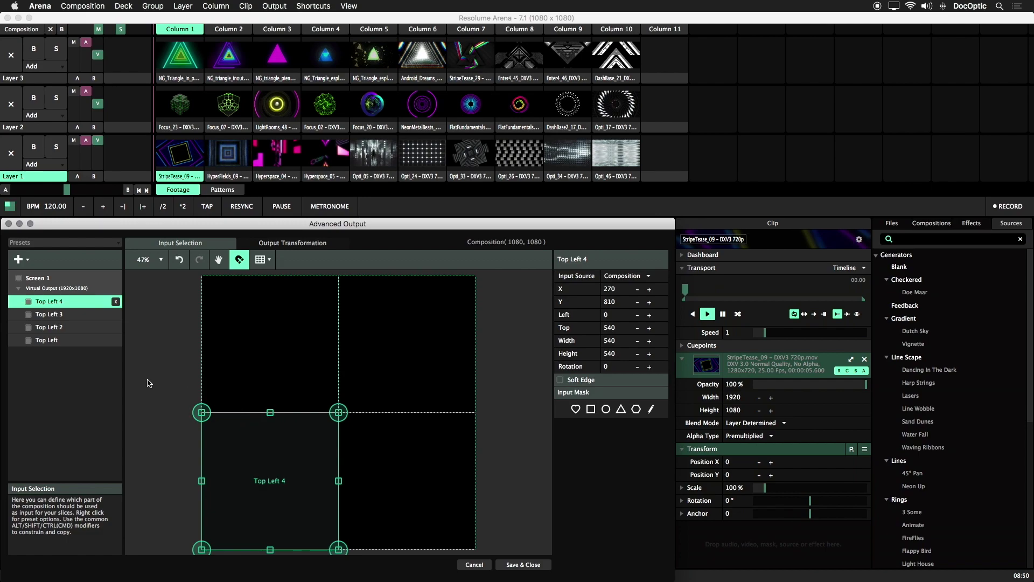
Rename the slice in the upper-right quadrant as Top Right
left_click(376, 346)
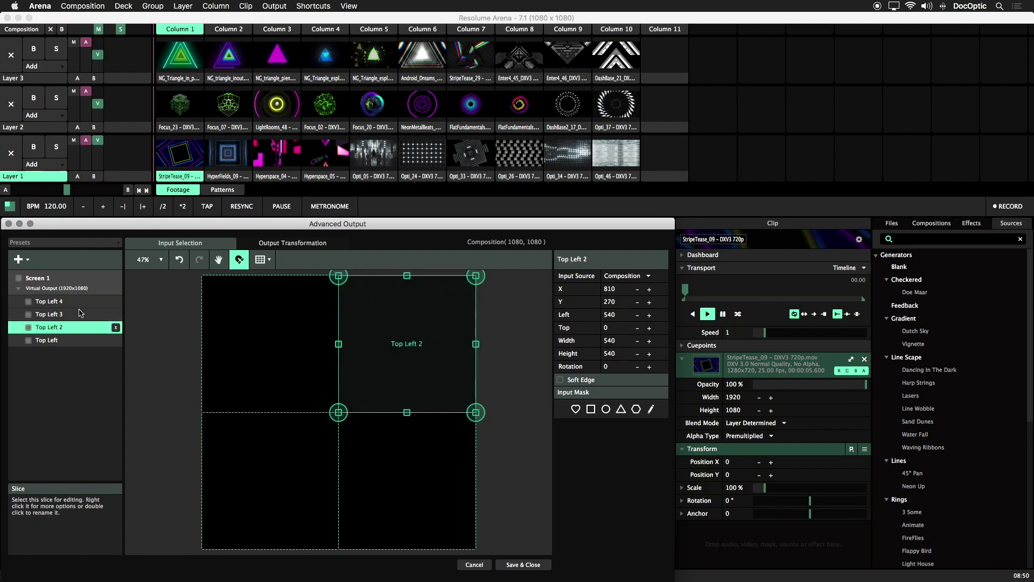
double_click(65, 327)
type("Top Right")
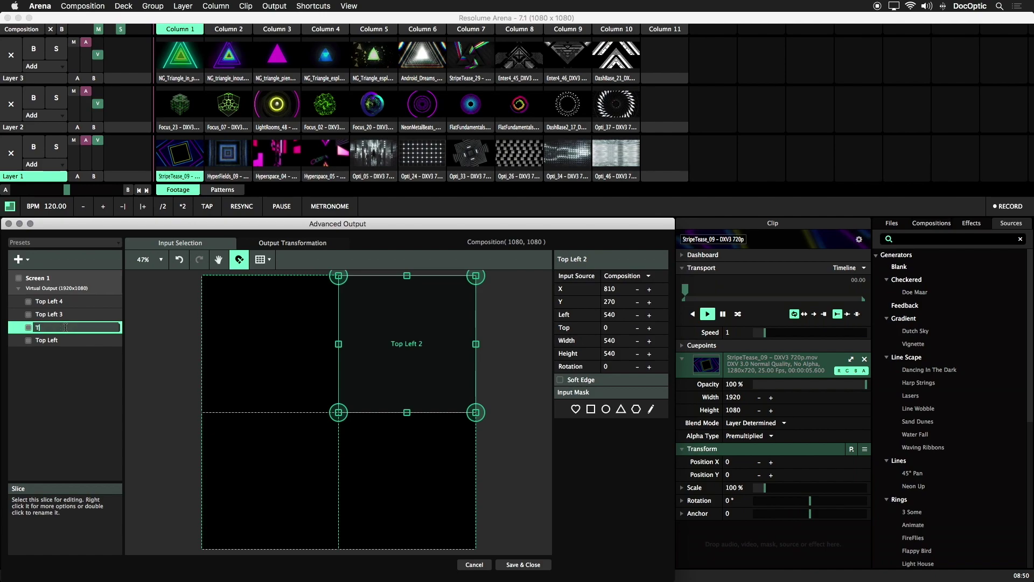
key("Return")
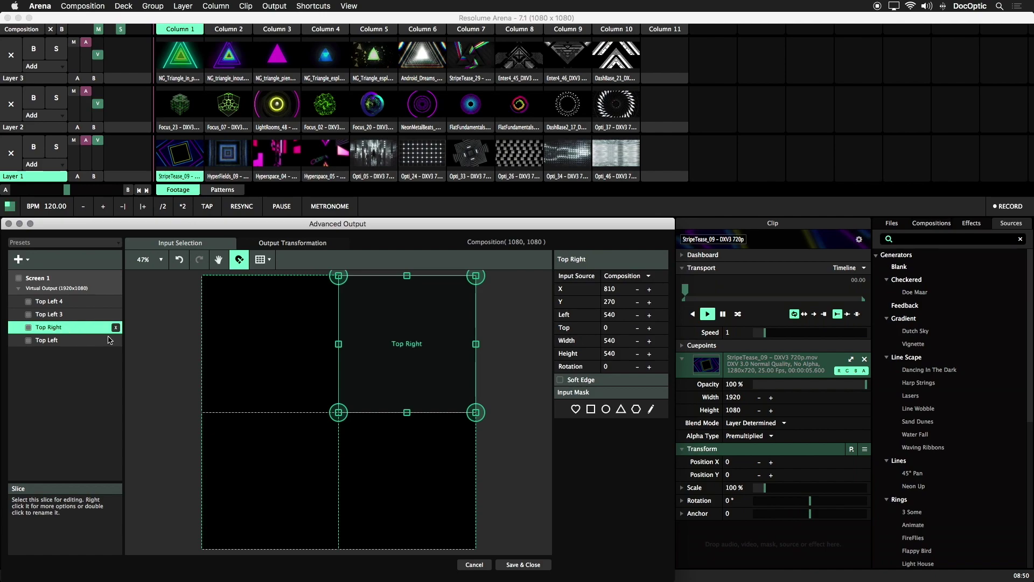
Rename the slice in the lower-right quadrant as Bottom Right
left_click(64, 314)
double_click(64, 314)
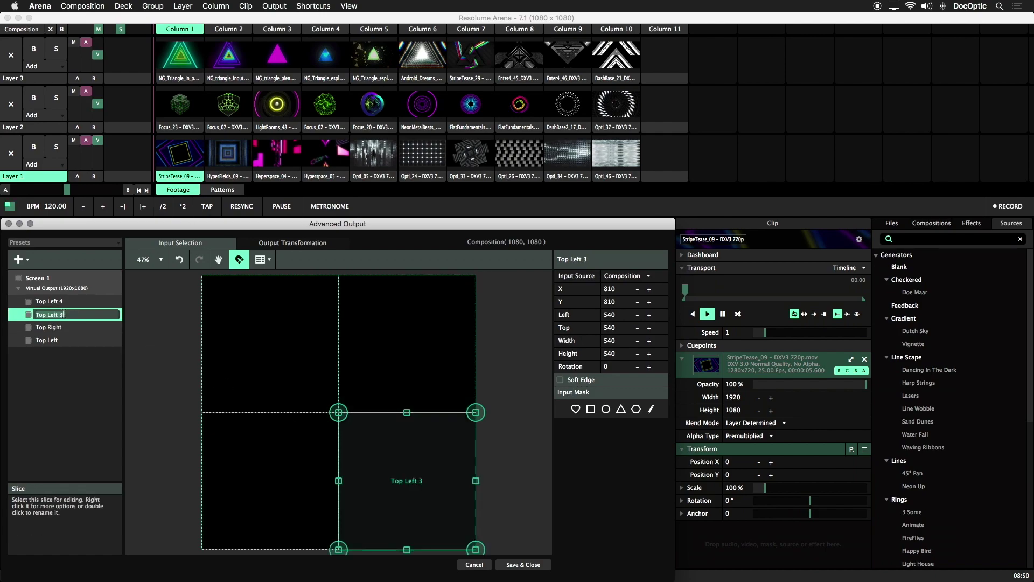
type("Bottom Right")
key("Return")
Rename the slice in the lower-left quadrant as Bottom Left
left_click(49, 303)
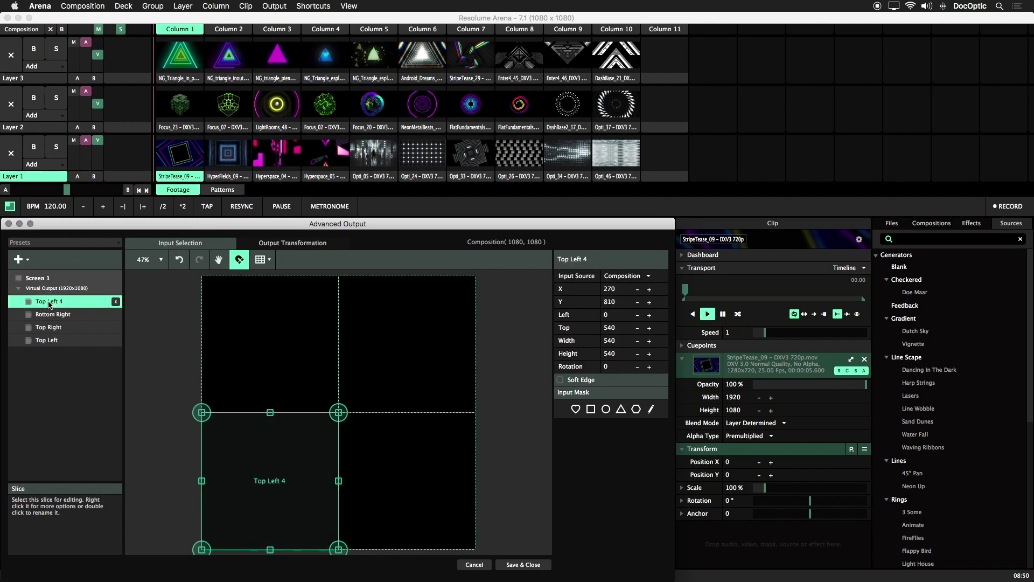
double_click(49, 303)
type("Bottom Left")
key("Return")
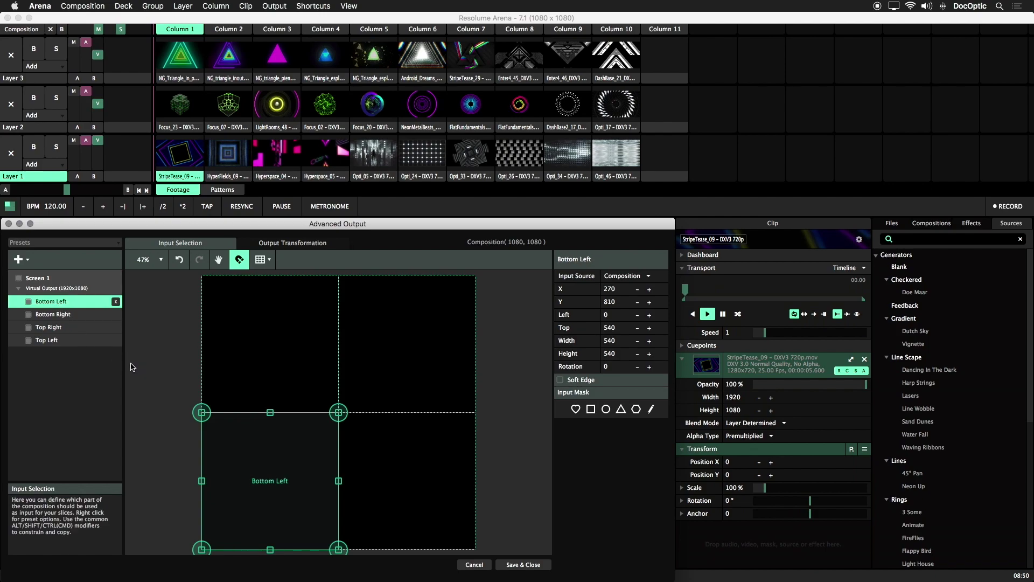
Keep Composition as the input source of the Top Left slice, then save and close the Advanced Output setup
left_click(240, 385)
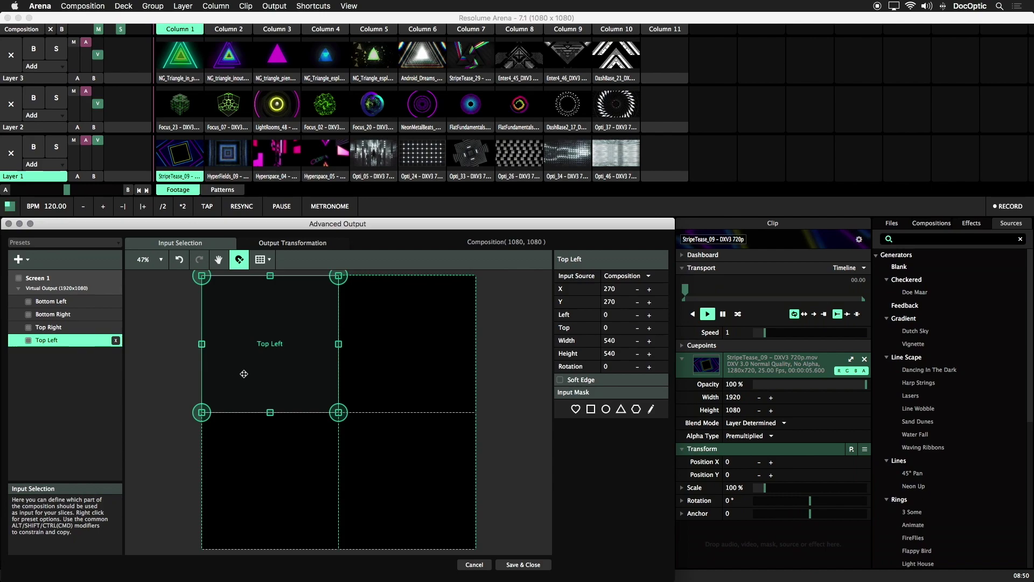
left_click(647, 276)
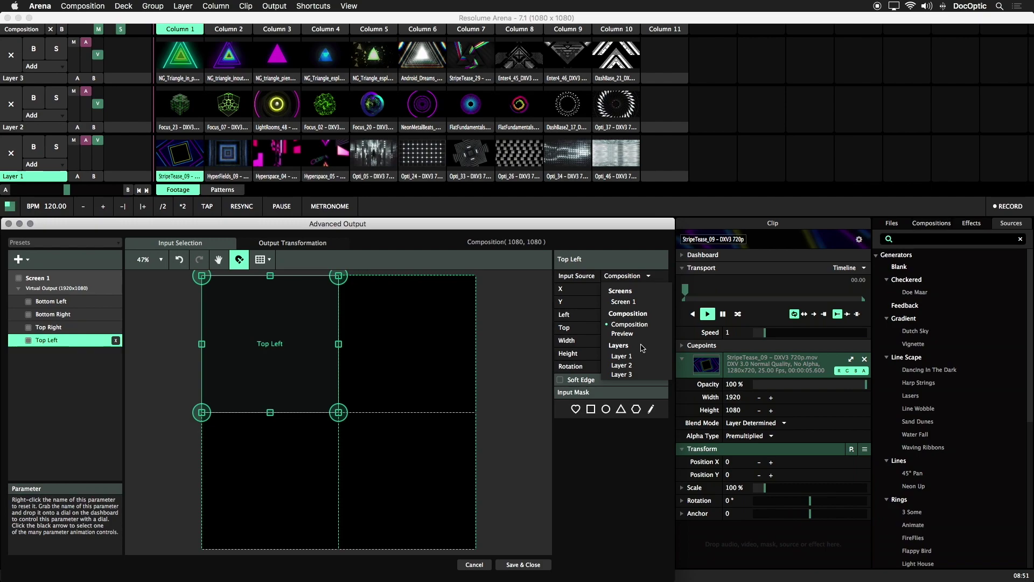
left_click(643, 328)
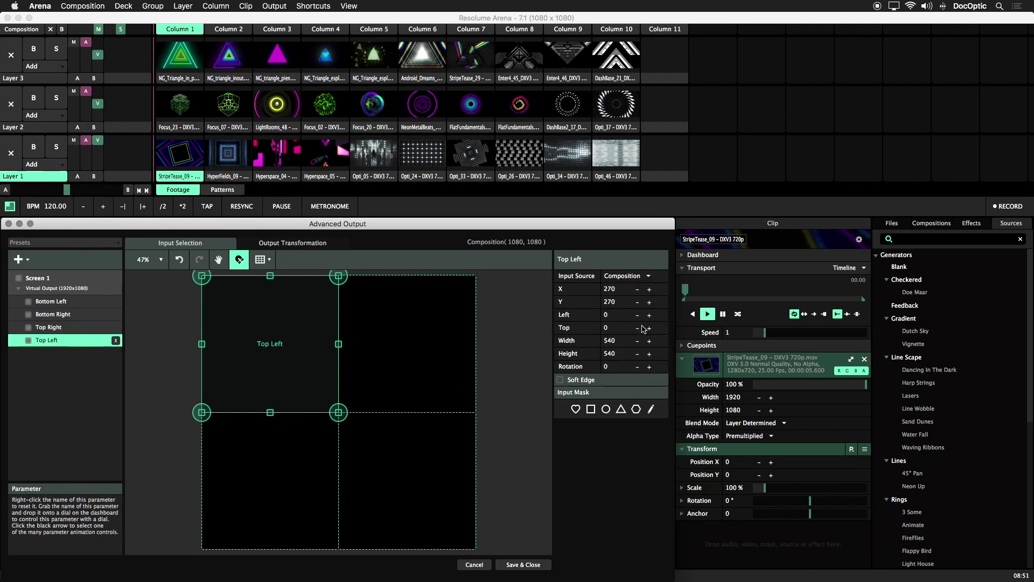
left_click(536, 565)
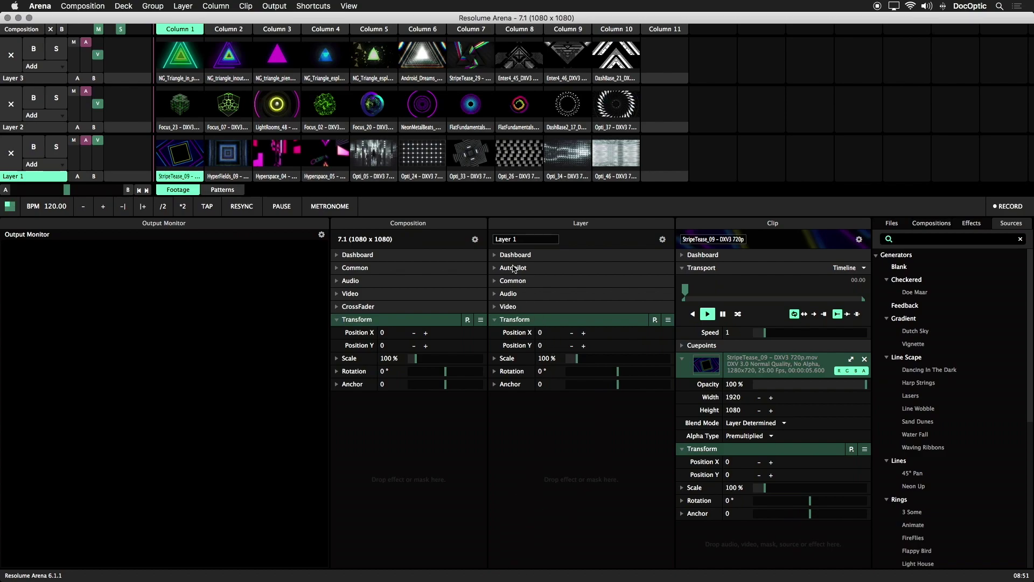
Rename Layer 1 as Full Square
double_click(525, 239)
type("#")
key("super+a")
type("Full Square")
key("Return")
Add the Slice Transform effect to Layer 2
left_click(54, 127)
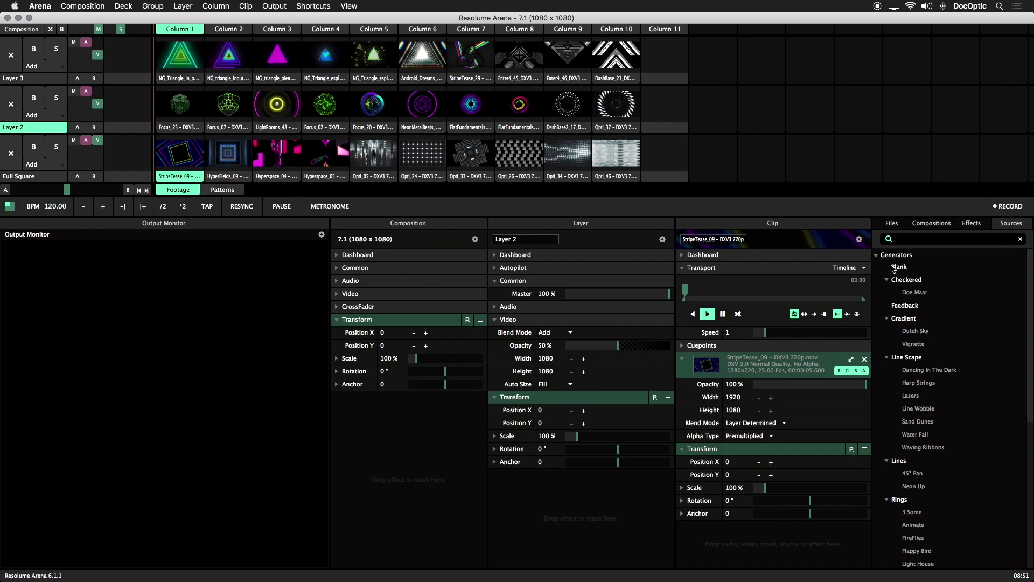
left_click(974, 226)
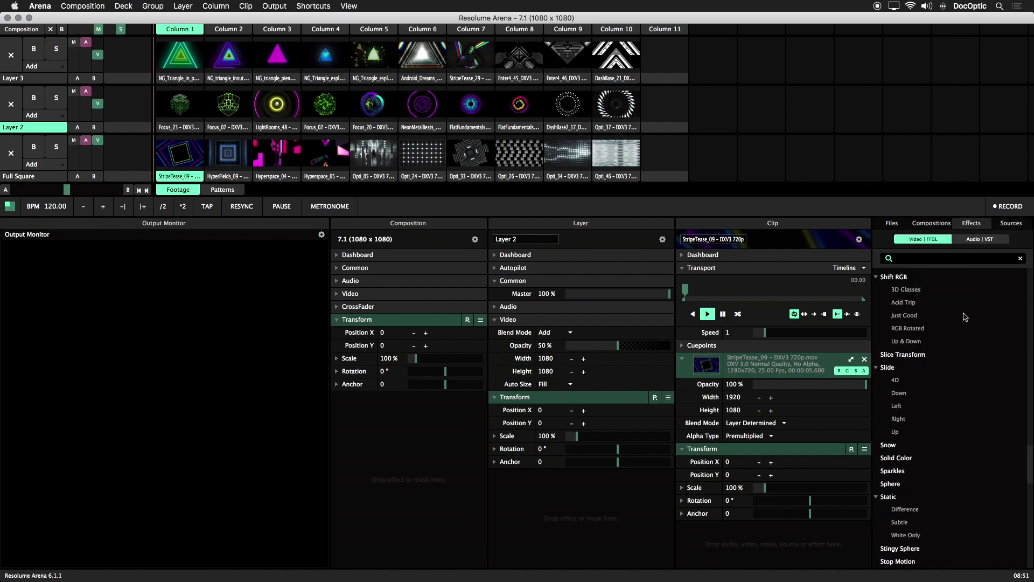
left_click_drag(903, 354, 615, 498)
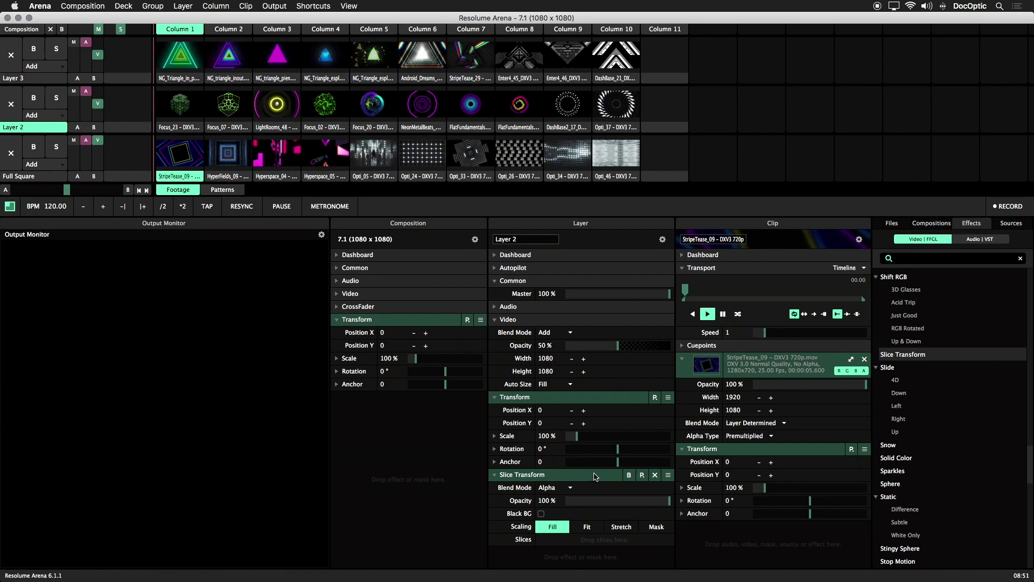
Show the Slices browser and assign all four Screen 1 slices to Layer 2's Slice Transform effect
left_click(349, 6)
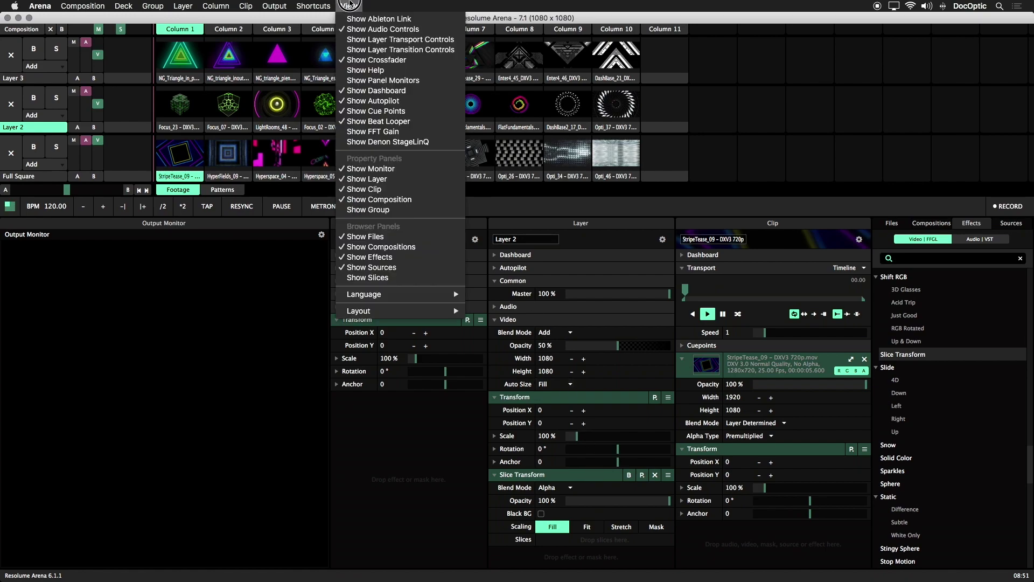
left_click(410, 279)
left_click(915, 266)
left_click(915, 299, "shift")
left_click_drag(910, 288, 610, 540)
scroll(636, 512, "down", 1)
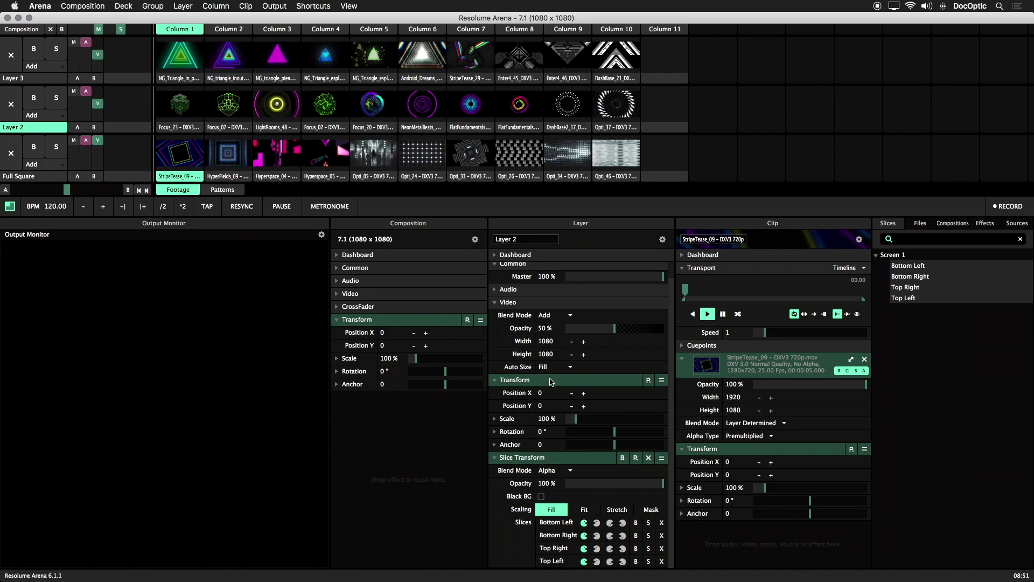
Rename Layer 2 as 4 Squares
double_click(520, 241)
type("4 S")
key("Return")
Add the Slice Transform effect to Layer 3
left_click(60, 78)
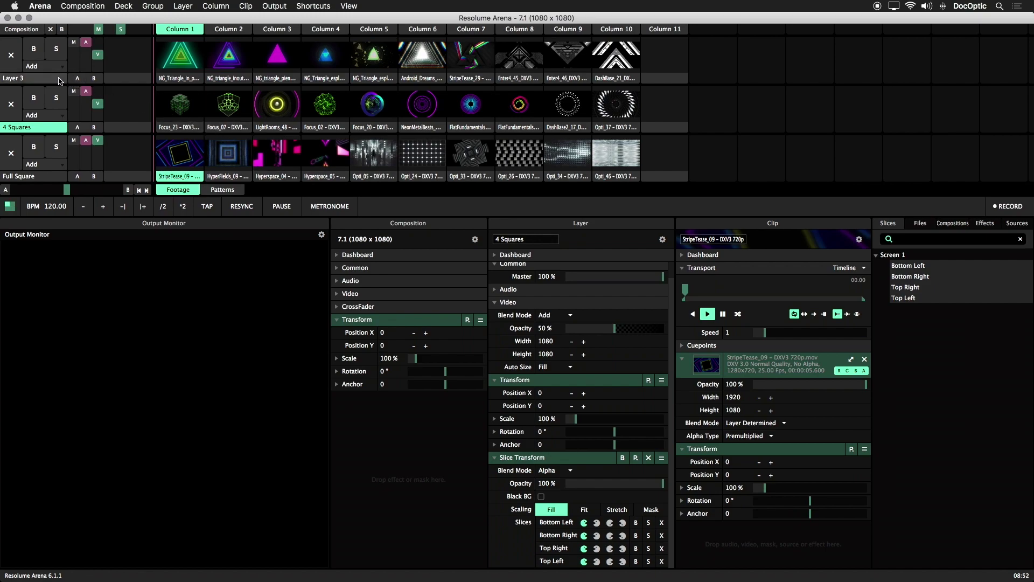
left_click(984, 223)
left_click(911, 356)
left_click_drag(912, 356, 641, 478)
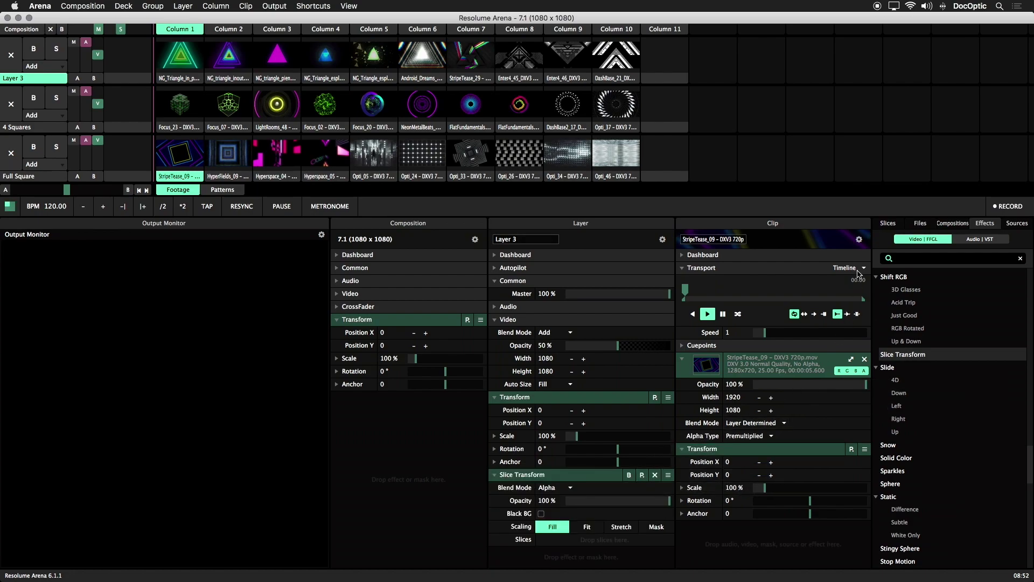
Assign the Bottom Right and Top Right slices to Layer 3's Slice Transform effect
left_click(887, 223)
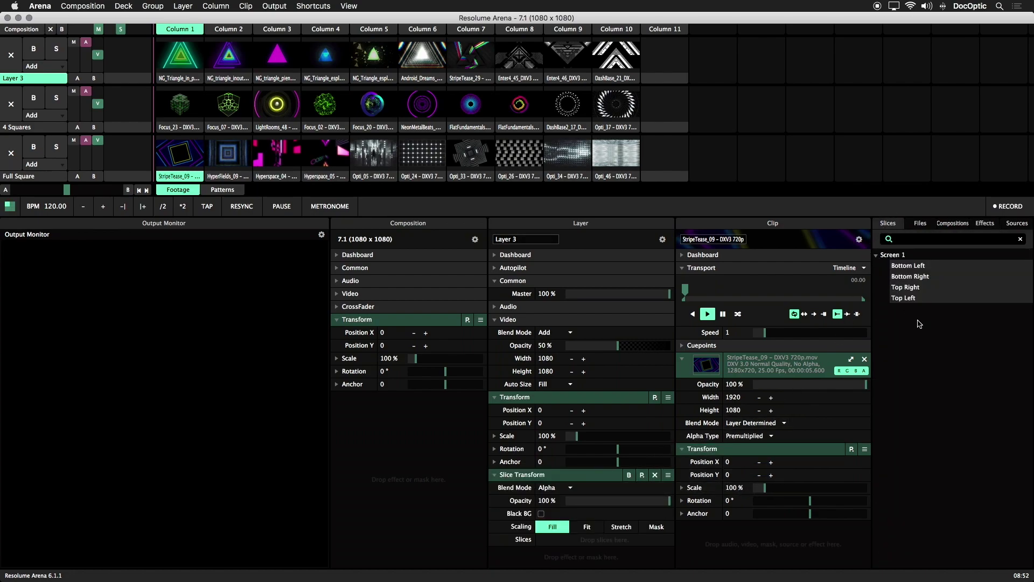
left_click(912, 278)
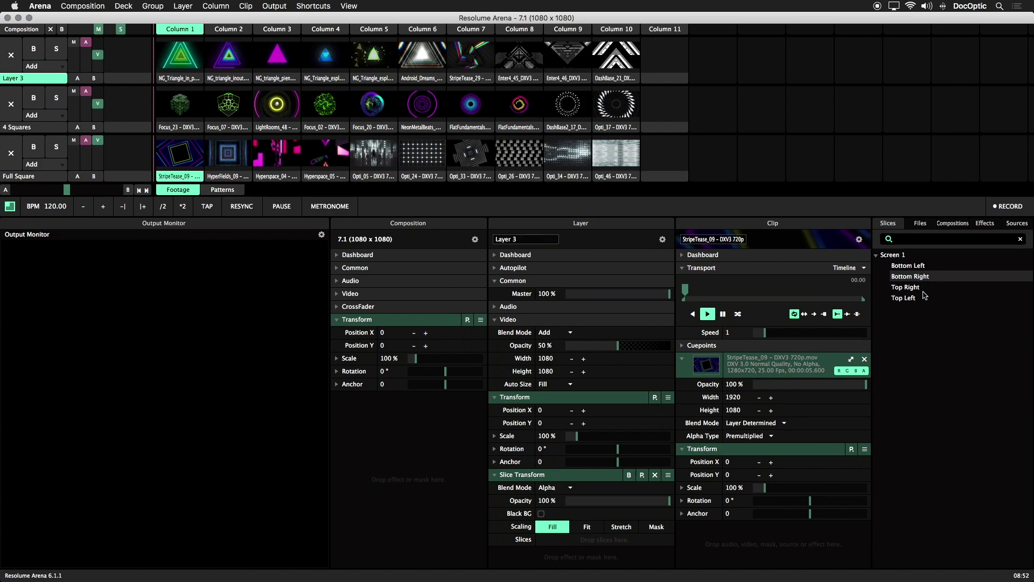
left_click(916, 289, "shift")
left_click_drag(915, 288, 616, 540)
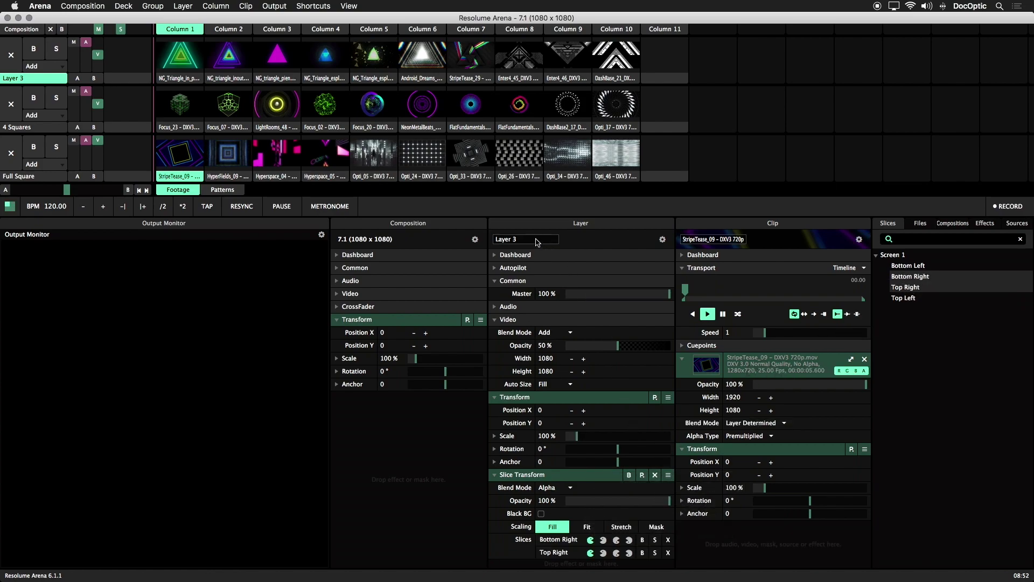
Rename Layer 3 as Right Squares
double_click(532, 239)
type("Right Squares")
key("Return")
Open the Advanced Output's output transformation and set the device of Screen 1 to Display 2 (1920x1080)
left_click(272, 6)
left_click(291, 110)
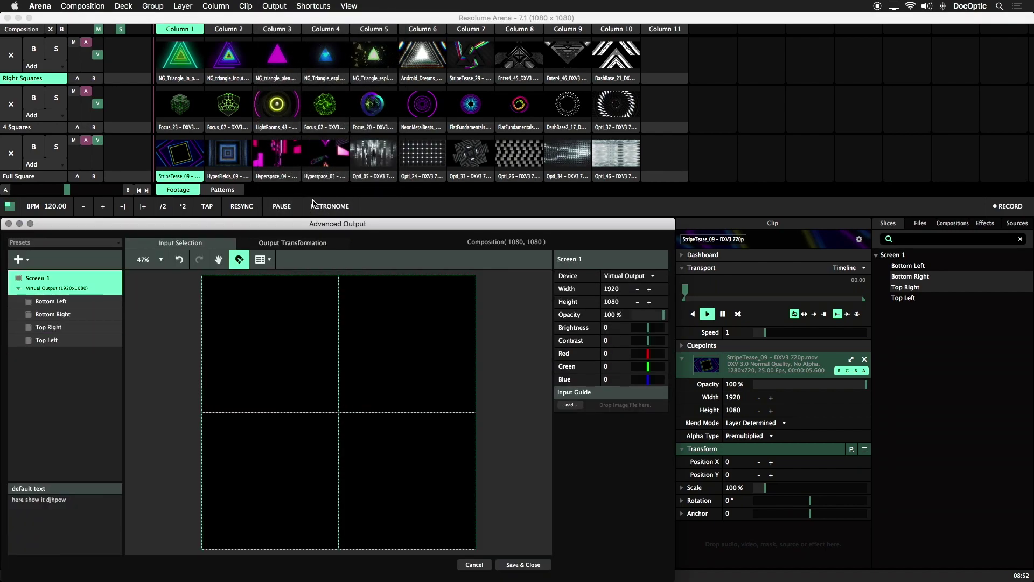
left_click(301, 243)
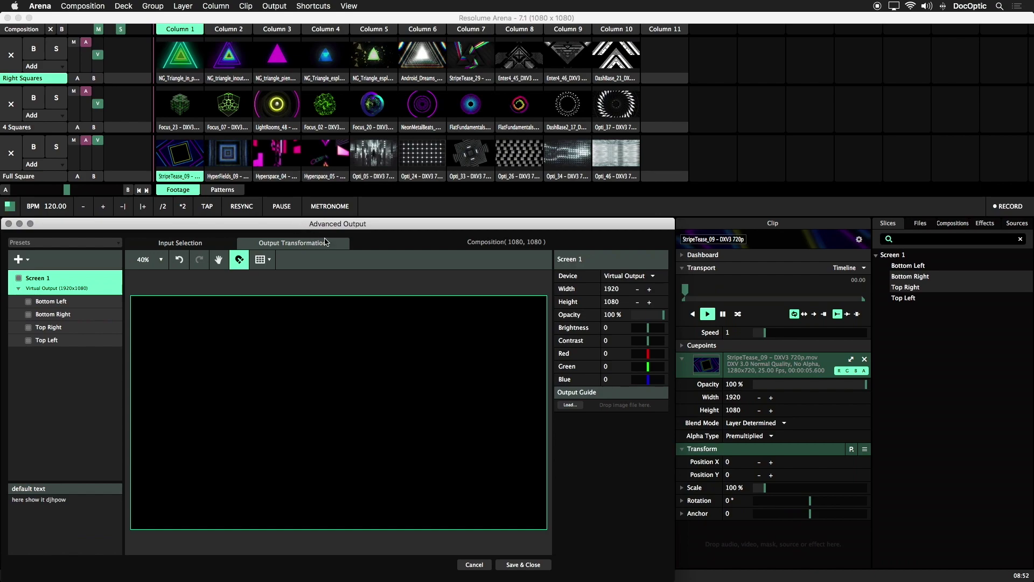
left_click(625, 276)
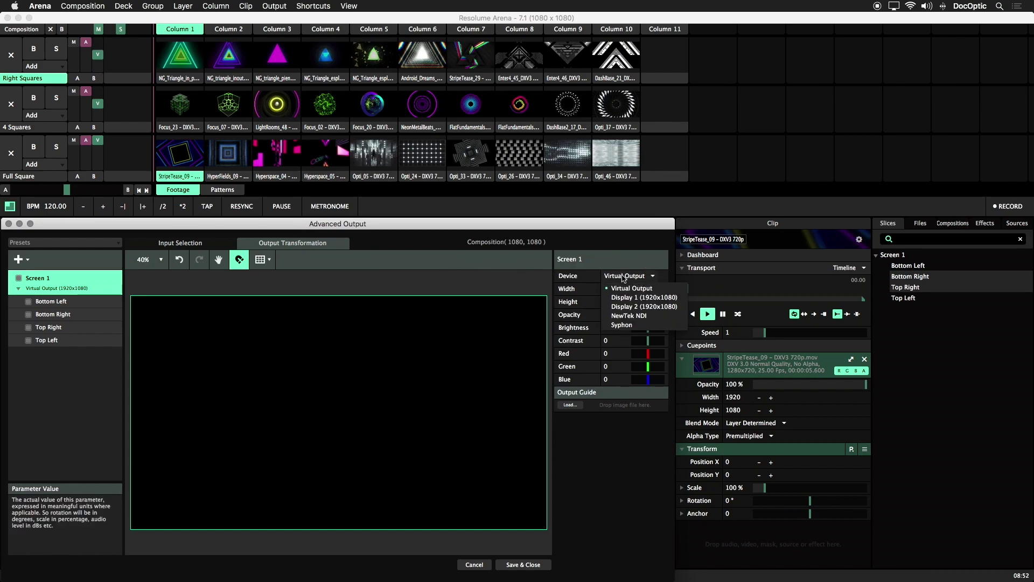
left_click(645, 307)
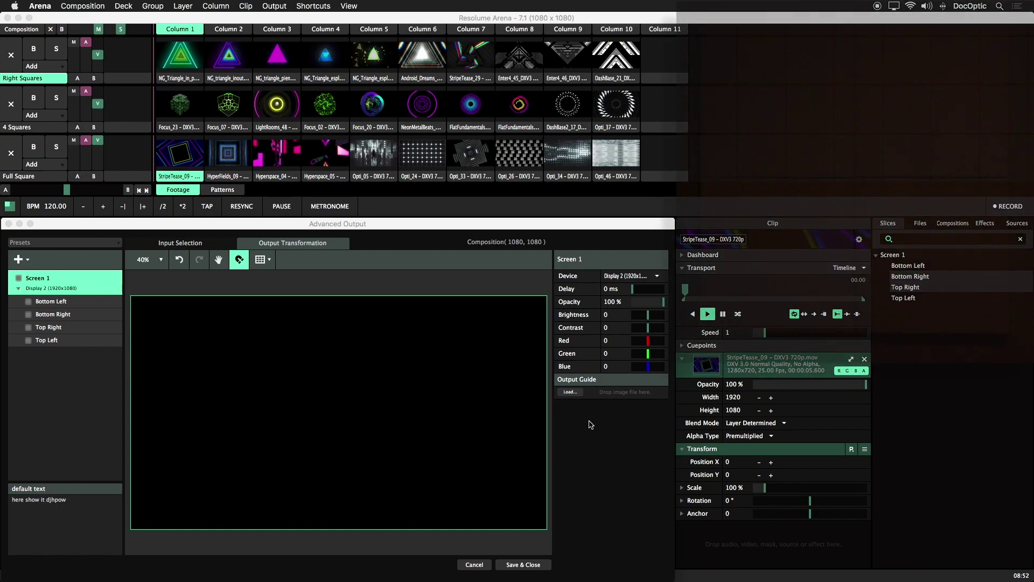
Turn on the slice grid and have it shown in the output
left_click(270, 261)
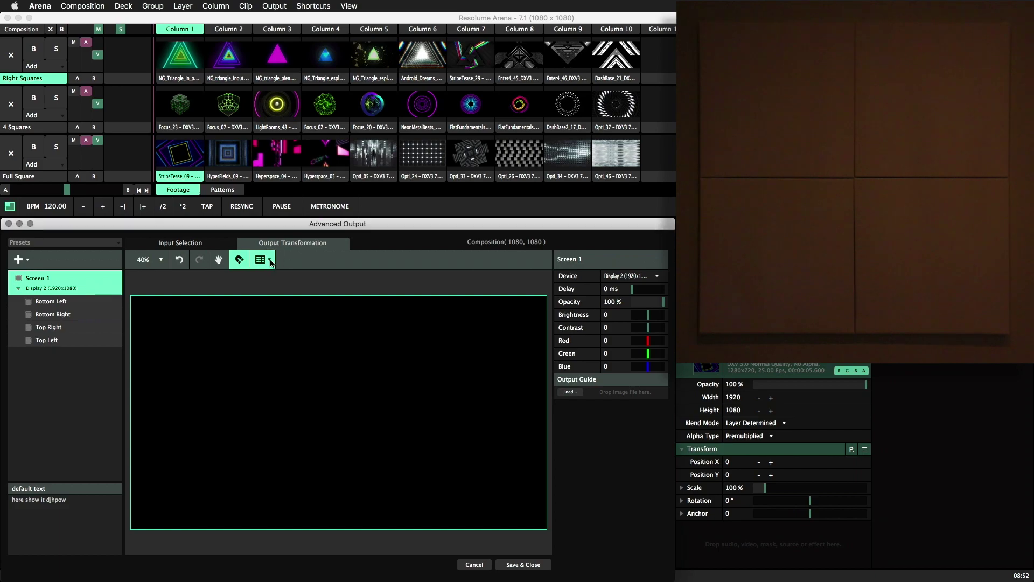
left_click(290, 280)
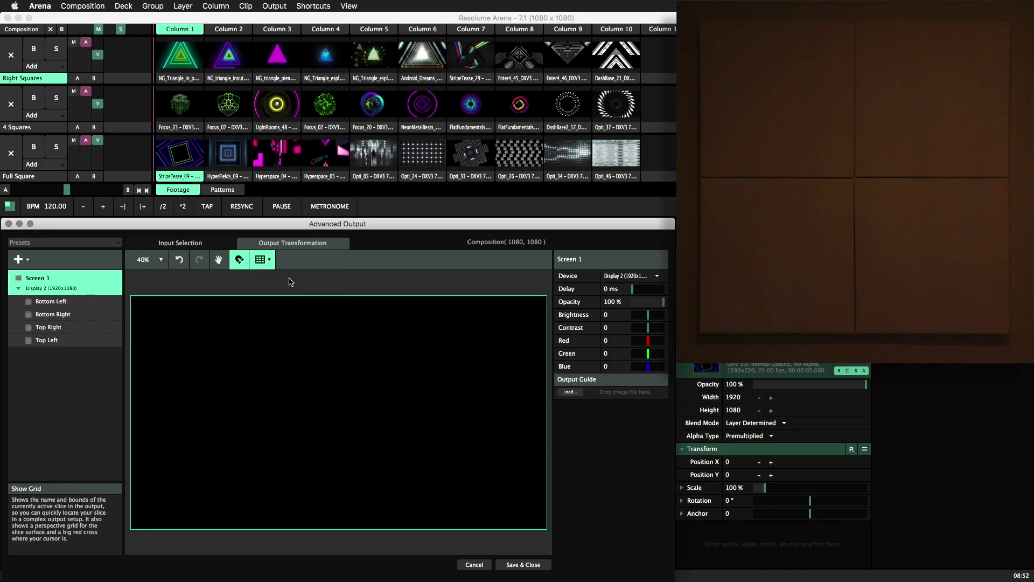
left_click(270, 262)
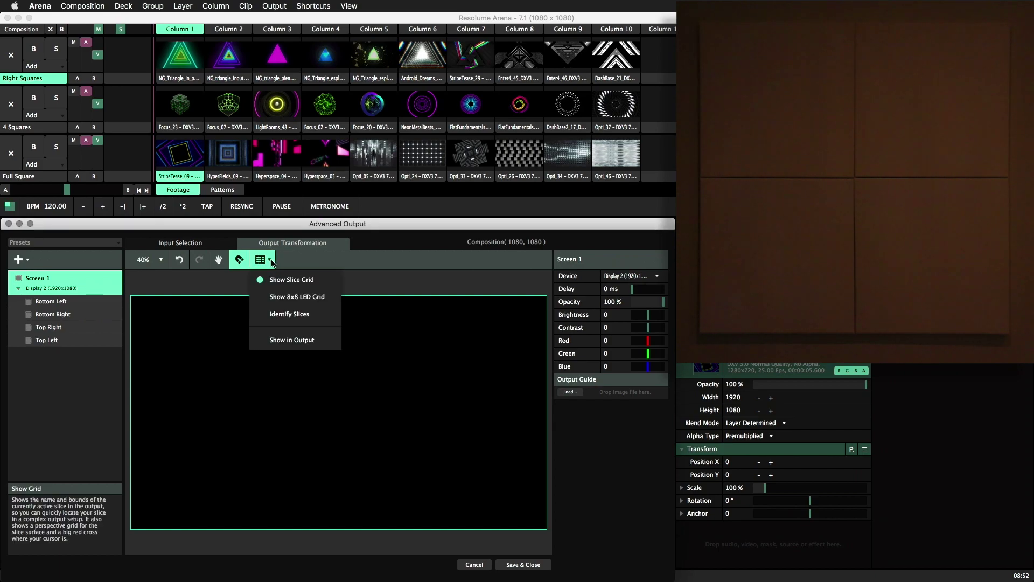
left_click(298, 340)
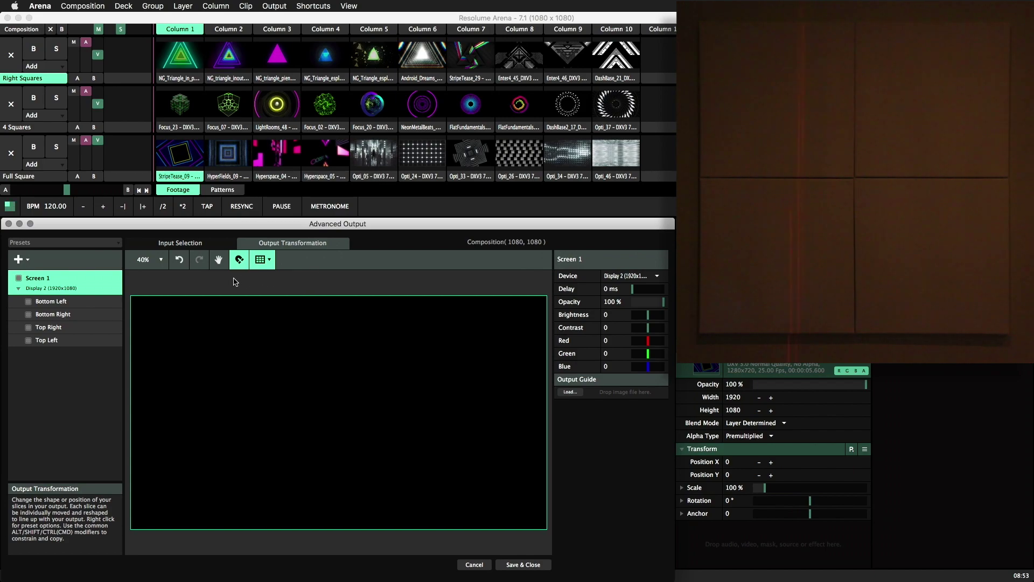
Select all four slices in the output and match them to their input shape
left_click_drag(205, 279, 355, 406)
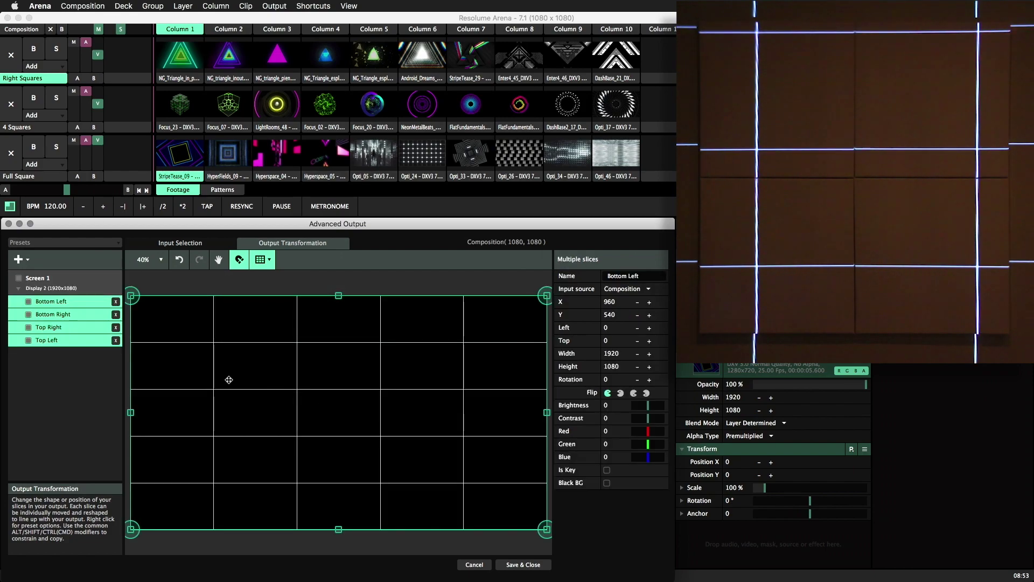
right_click(59, 334)
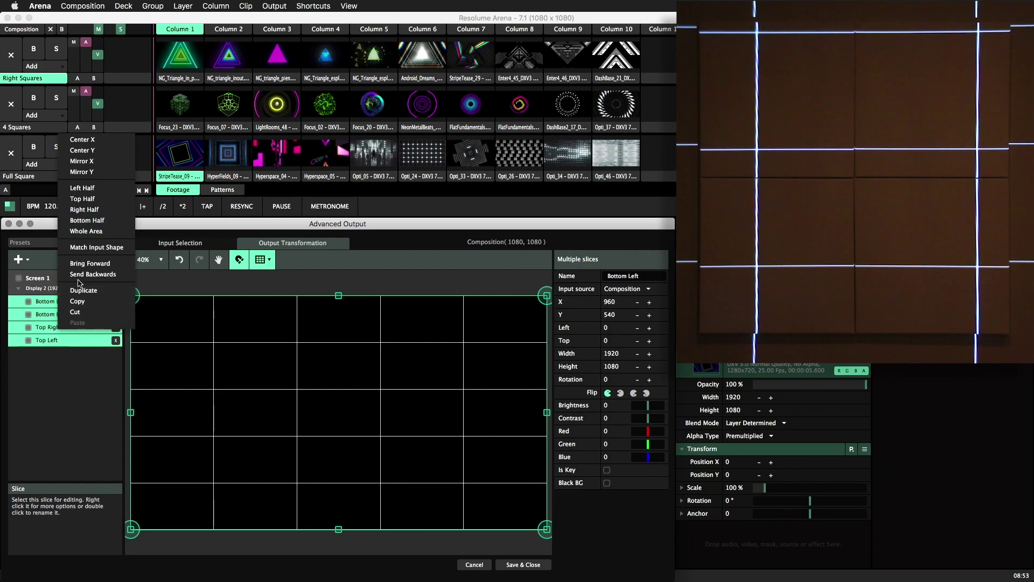
left_click(96, 246)
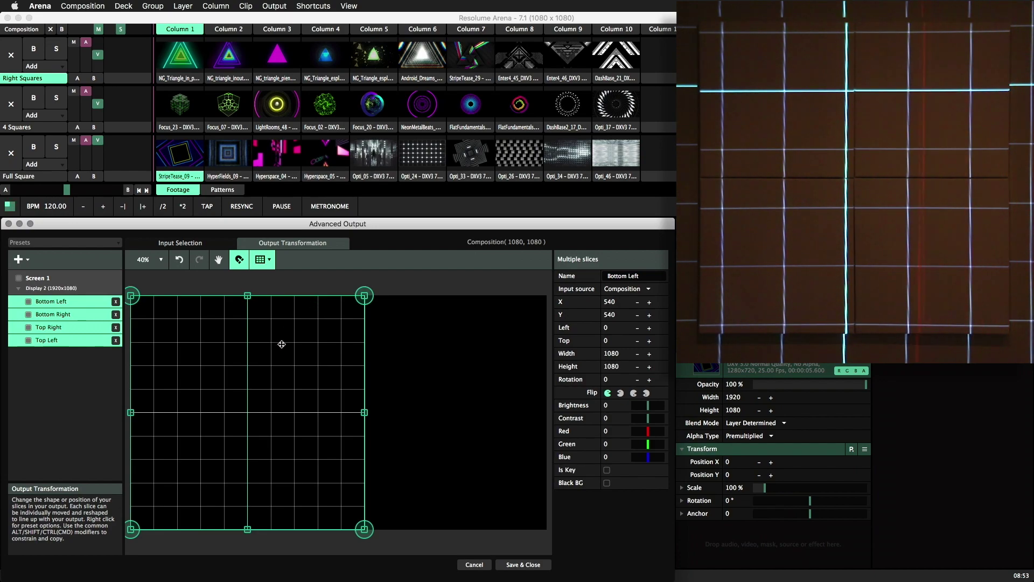
Centre the four slices on the projected squares at about X 555, Y 699 and scale the group to about 614 x 614
left_click_drag(268, 371, 271, 407)
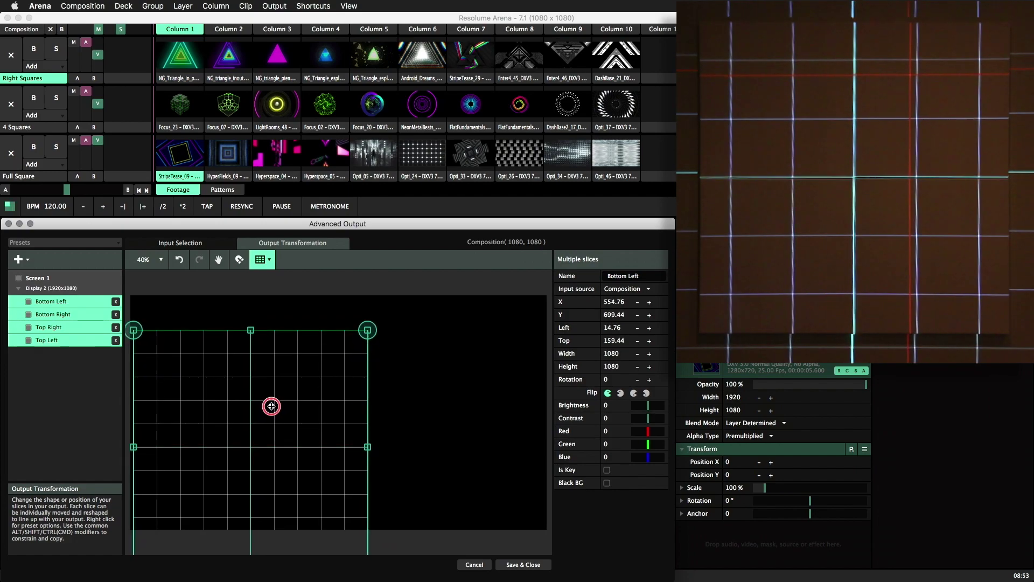
left_click(239, 259)
left_click_drag(368, 330, 350, 362)
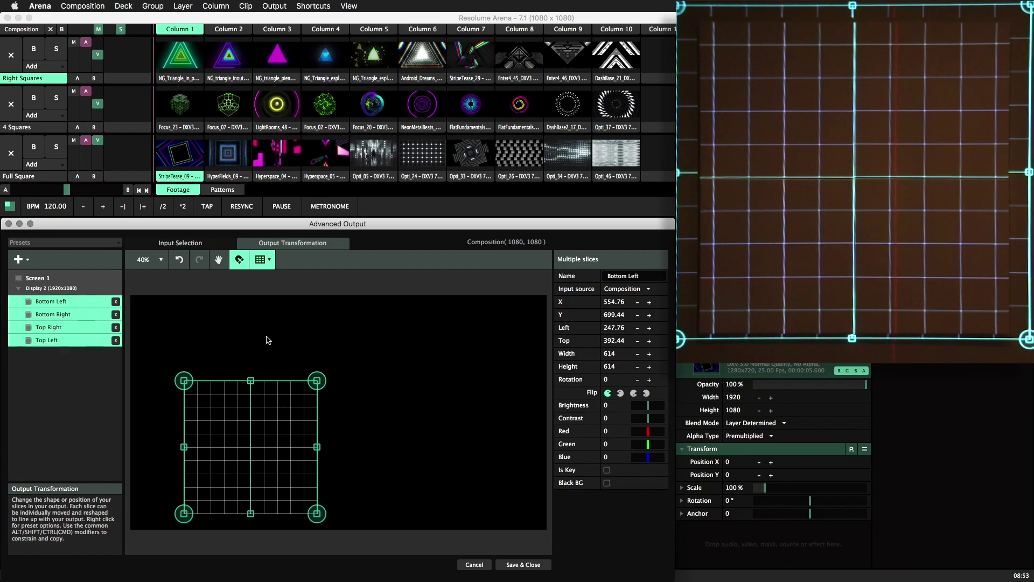
left_click(211, 345)
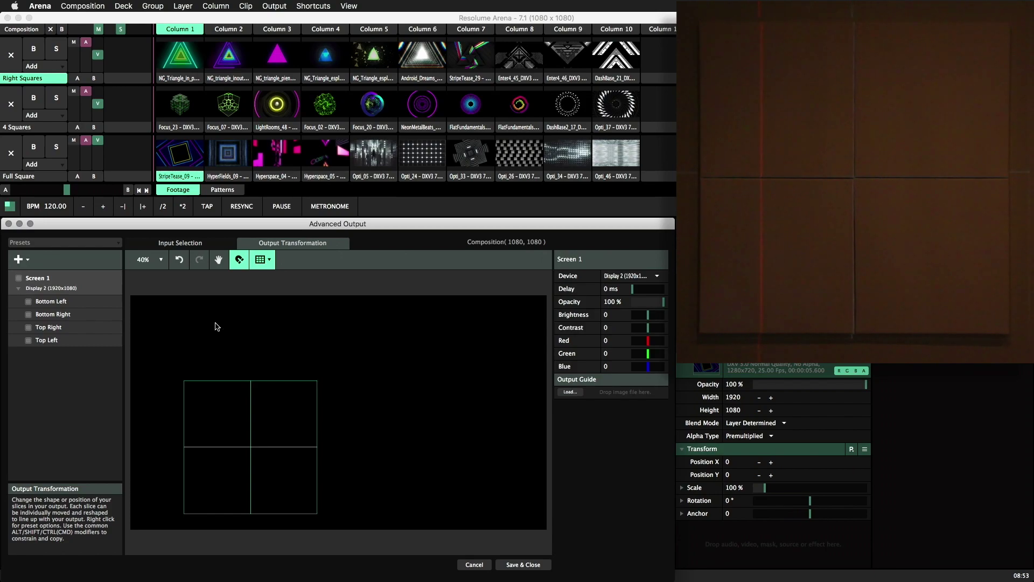
Edit the Top Left slice's points and move both left corners inward to the physical square's left edge
left_click(210, 394)
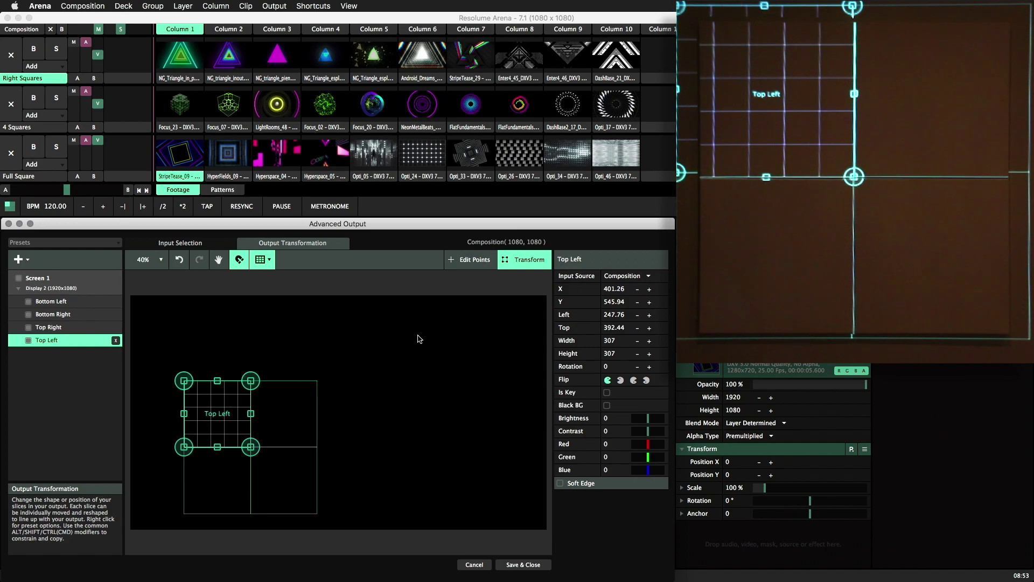
left_click(453, 266)
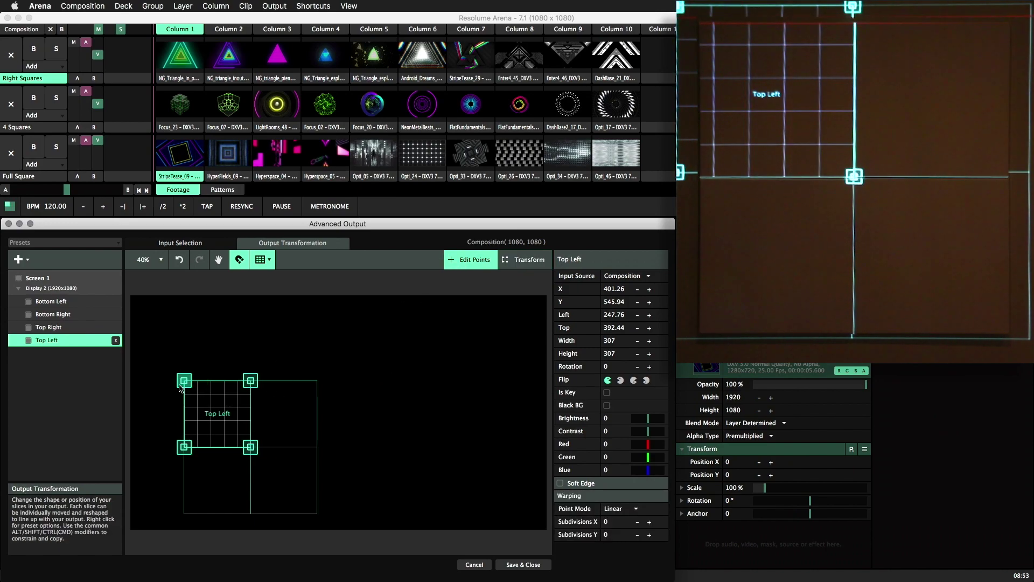
left_click_drag(181, 383, 189, 393)
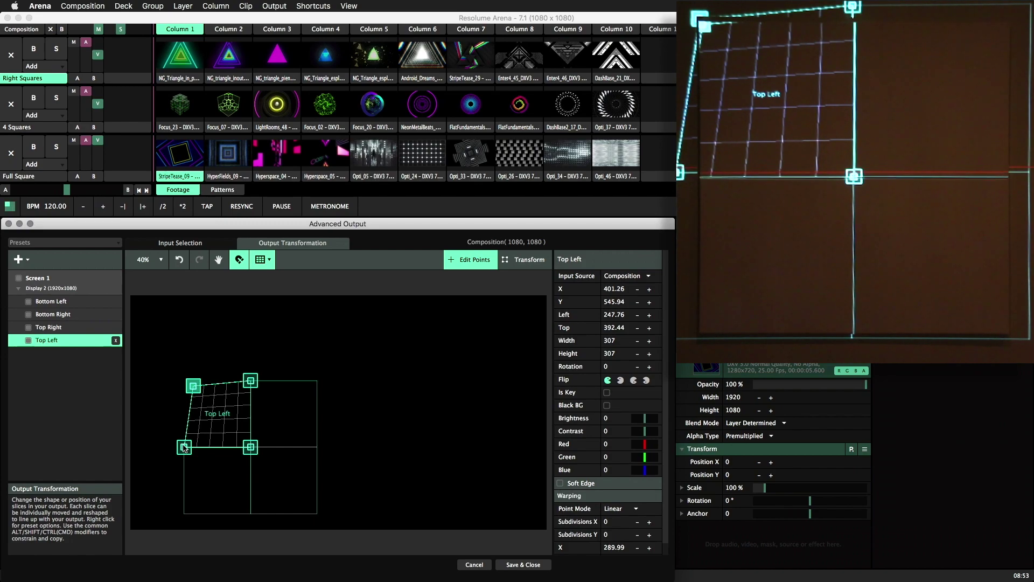
left_click_drag(184, 448, 189, 446)
key("Right")
key("Right")
key("Right")
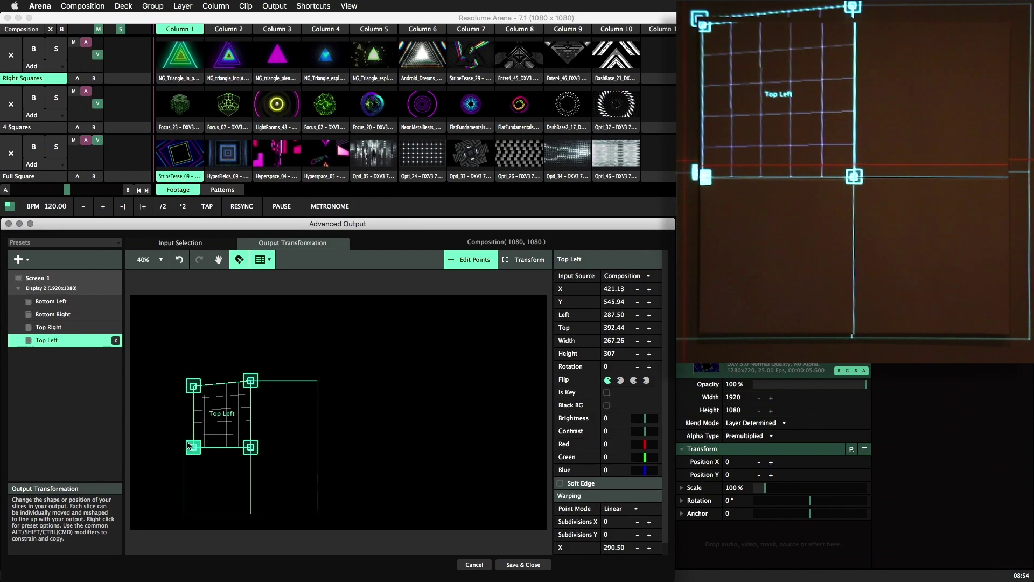
Try nudging the Top Left slice's lower-left corner upward and return it to its previous height
key("Up")
key("Up")
key("Up")
key("Up")
key("Up")
key("Up")
key("Up")
key("Up")
key("Up")
key("Up")
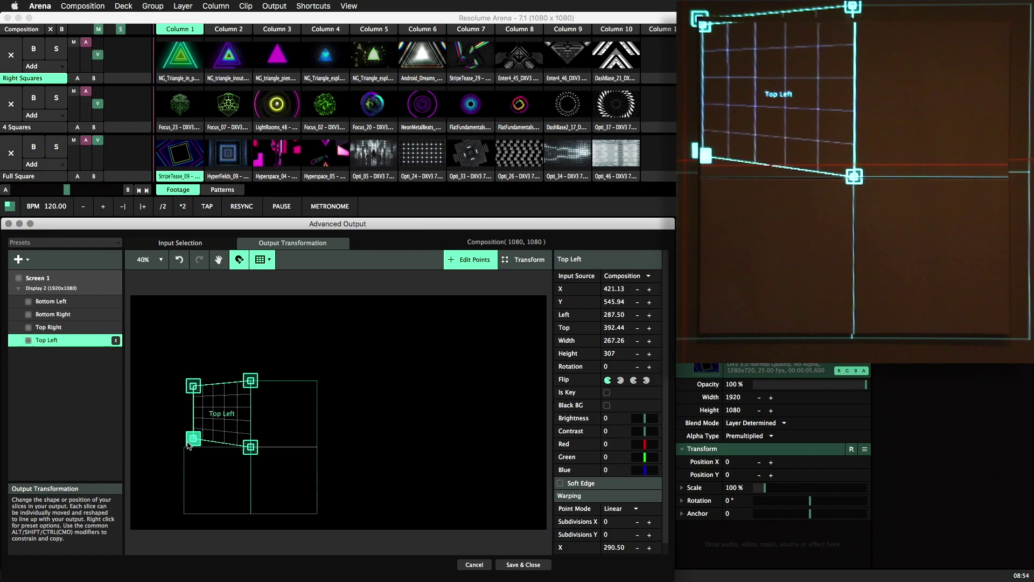
key("Down")
key("Down")
key("Down")
key("Down")
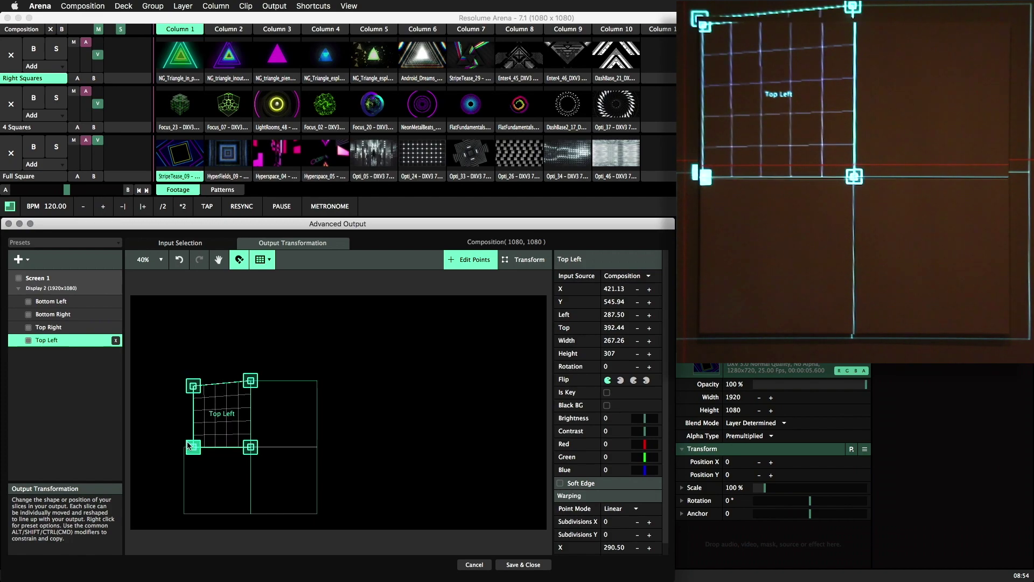
Lower the Top Left slice's upper-right corner point to the physical square's top edge
left_click(189, 386)
left_click_drag(245, 378, 245, 384)
Move the Top Right slice's two upper corner points down to the physical square's top edge
left_click(283, 403)
left_click_drag(359, 354, 224, 402)
key("Down")
key("Down")
key("Down")
key("Down")
key("Down")
key("Down")
Move the Top Right slice's two right corner points inward to the physical square's right edge
left_click_drag(369, 354, 307, 467)
key("shift+Left")
key("shift+Left")
key("shift+Left")
key("shift+Left")
key("Left")
key("Left")
key("Left")
key("Left")
key("Left")
key("Left")
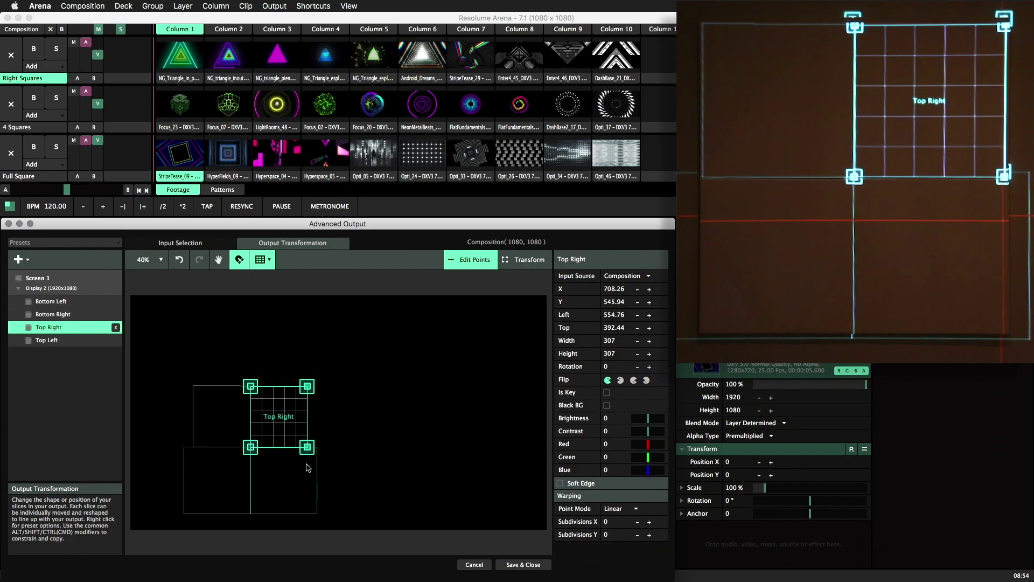
Fit the Bottom Right slice to its physical square by moving its right and lower corner points inward
left_click(302, 474)
left_click_drag(338, 415, 302, 547)
key("shift+Left")
key("shift+Left")
key("shift+Left")
key("shift+Left")
key("Left")
key("Left")
key("Left")
key("Left")
key("Left")
key("Left")
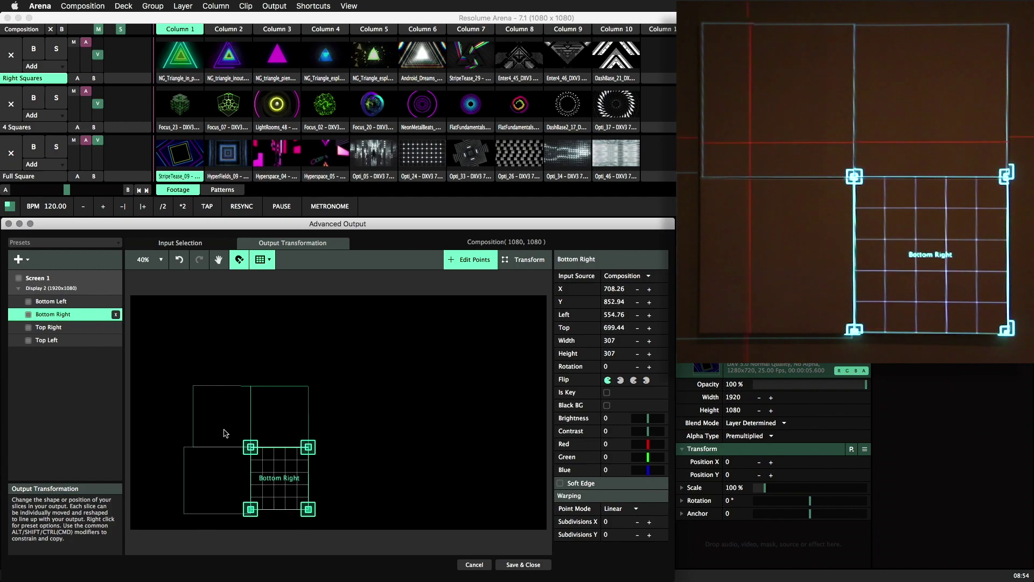
Move the Bottom Left slice's two left corner points inward to the physical square's left edge
left_click(204, 485)
left_click_drag(170, 441, 195, 525)
key("shift+Right")
key("shift+Right")
key("shift+Right")
key("shift+Right")
key("Right")
key("Right")
key("Right")
key("Right")
key("Right")
key("Right")
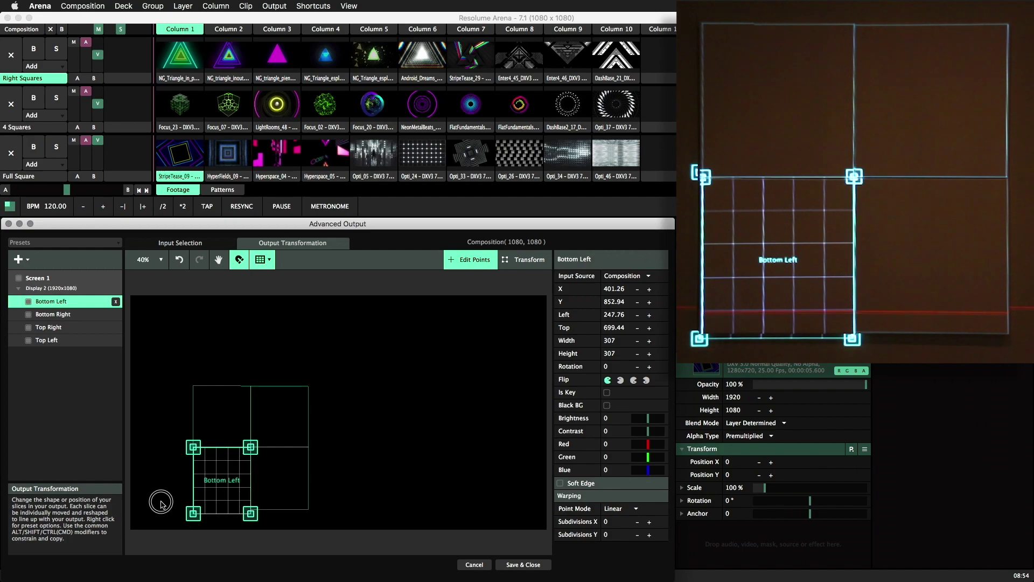
Raise the Bottom Left slice's lower corner points to the square's bottom edge, and save and close the Advanced Output setup
key("shift+Up")
key("shift+Up")
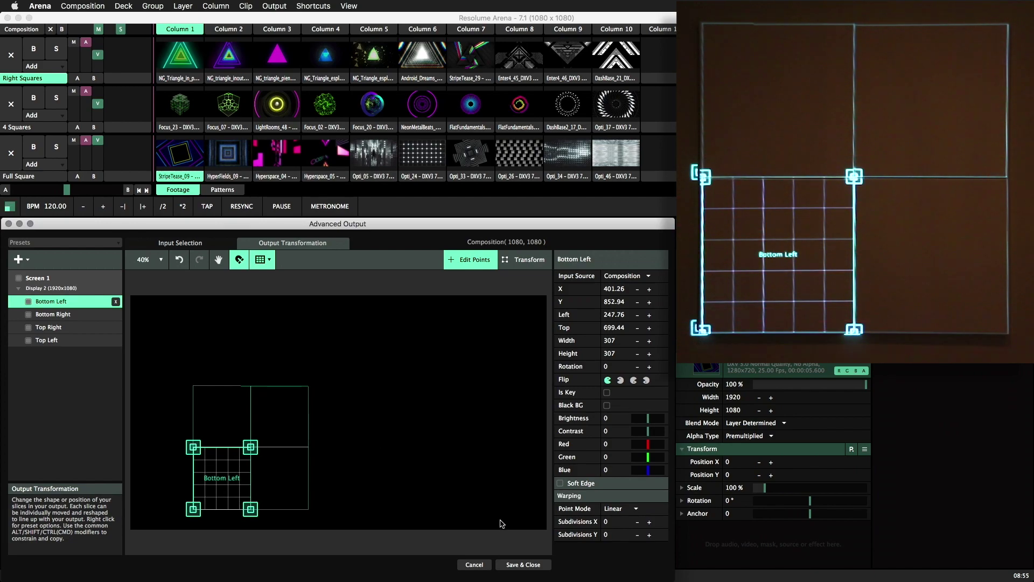
left_click(525, 564)
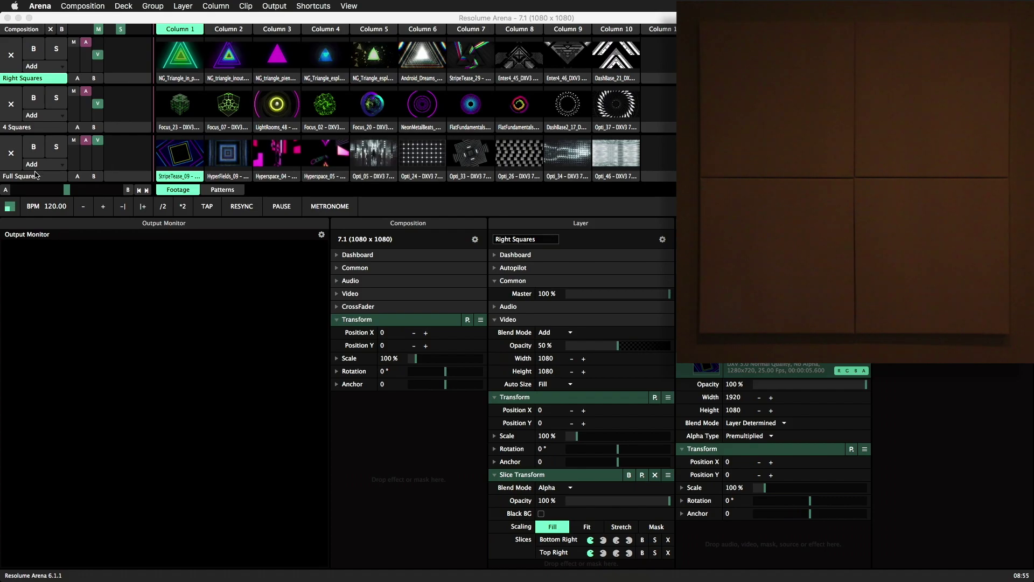
Test the mapping by playing the Column 1 clip on the Full Square, 4 Squares and Right Squares layers one at a time, clearing each
left_click(35, 175)
left_click(186, 165)
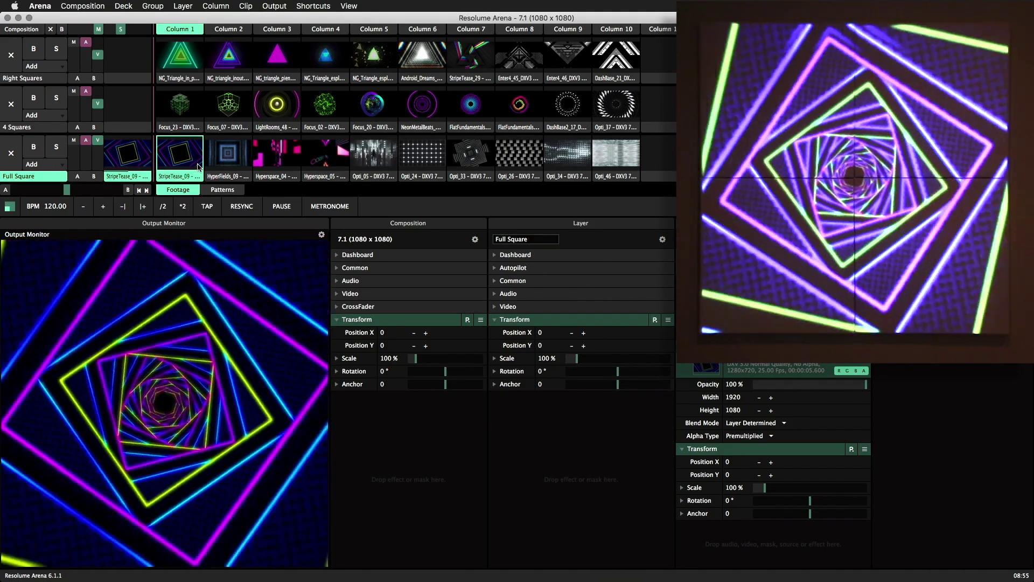
left_click(11, 153)
left_click(22, 131)
left_click(174, 105)
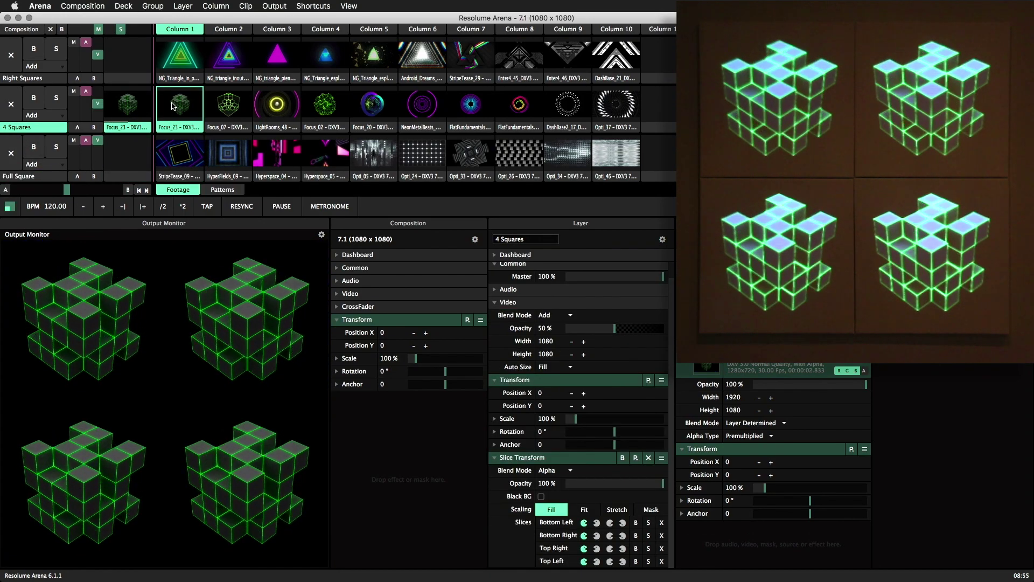
left_click(11, 104)
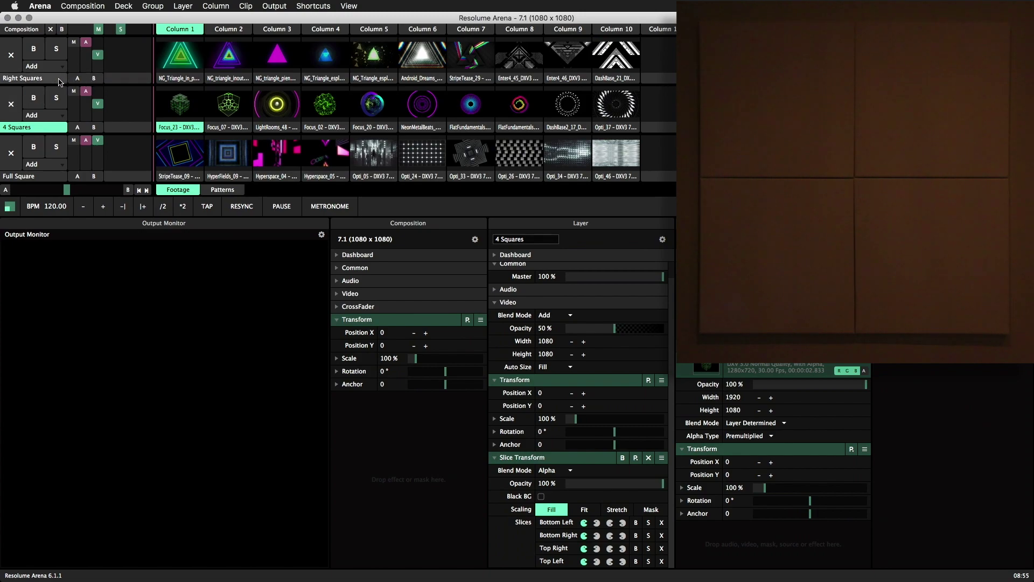
left_click(60, 81)
left_click(192, 61)
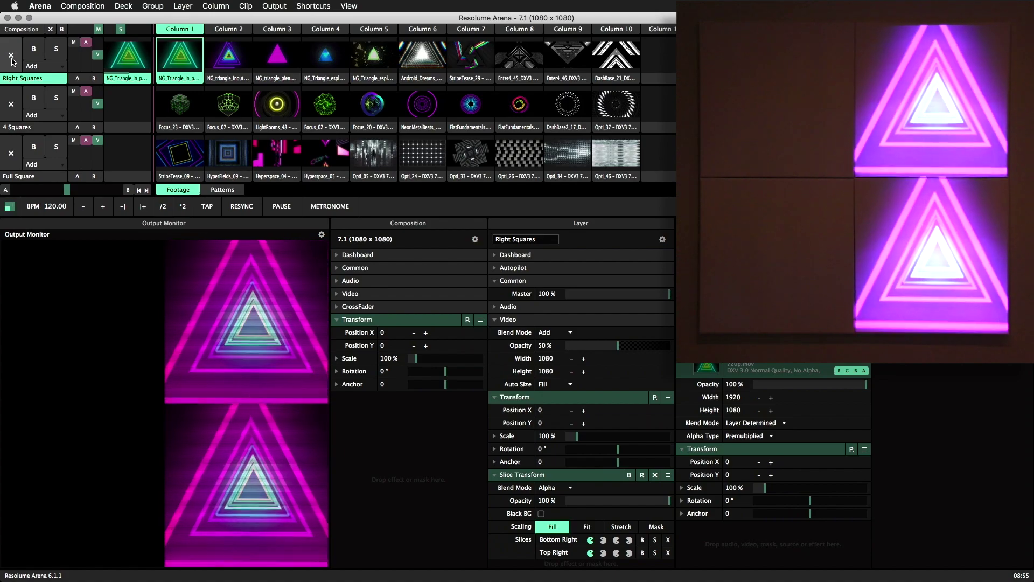
left_click(11, 57)
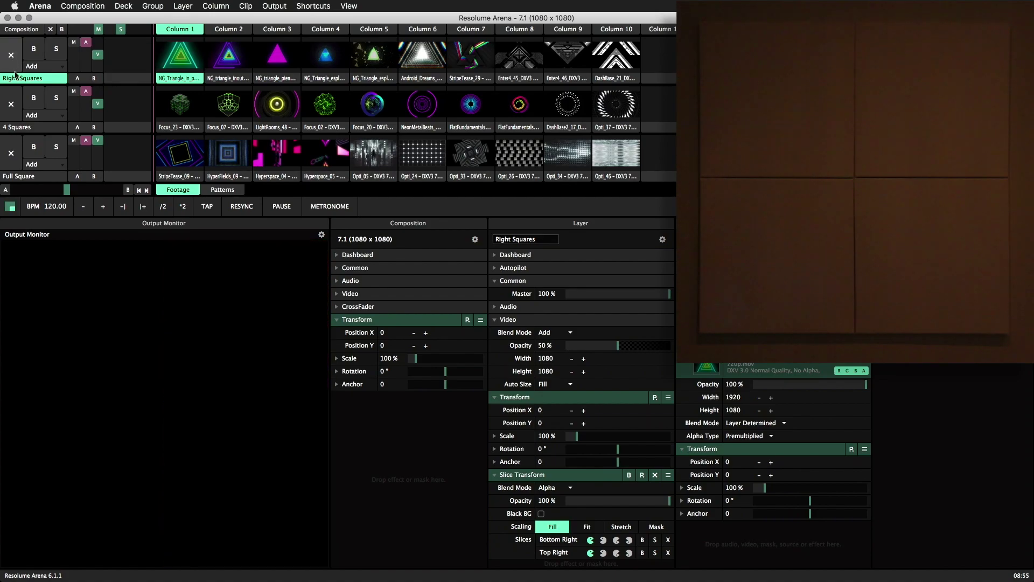
Launch the Opti_33 clip on the Full Square layer and apply the VideoWall RandomTiles effect to it with Screens at 0.40
left_click(45, 177)
left_click(447, 161)
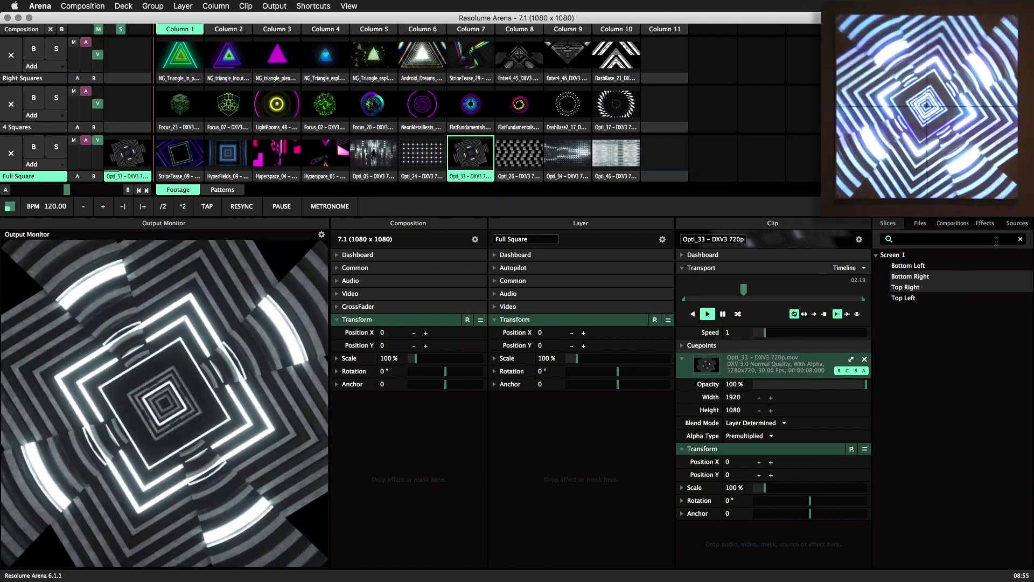
left_click(984, 223)
type("video")
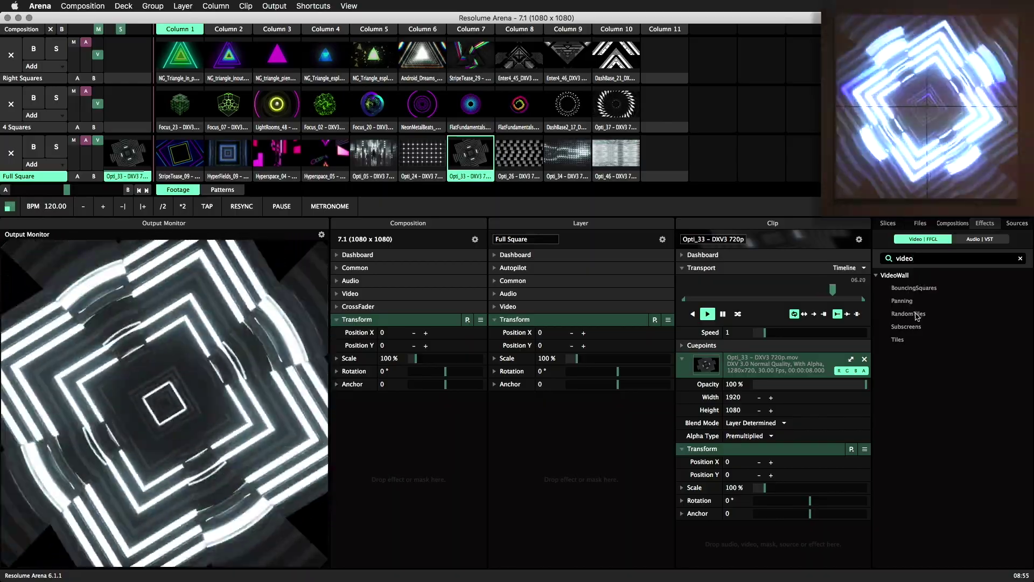
left_click_drag(862, 354, 783, 532)
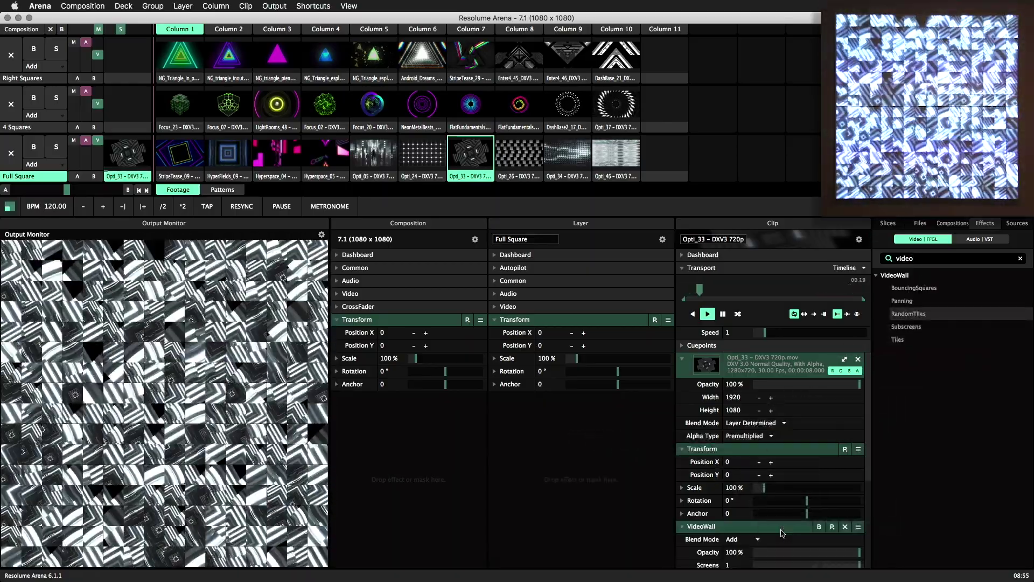
scroll(751, 485, "down", 5)
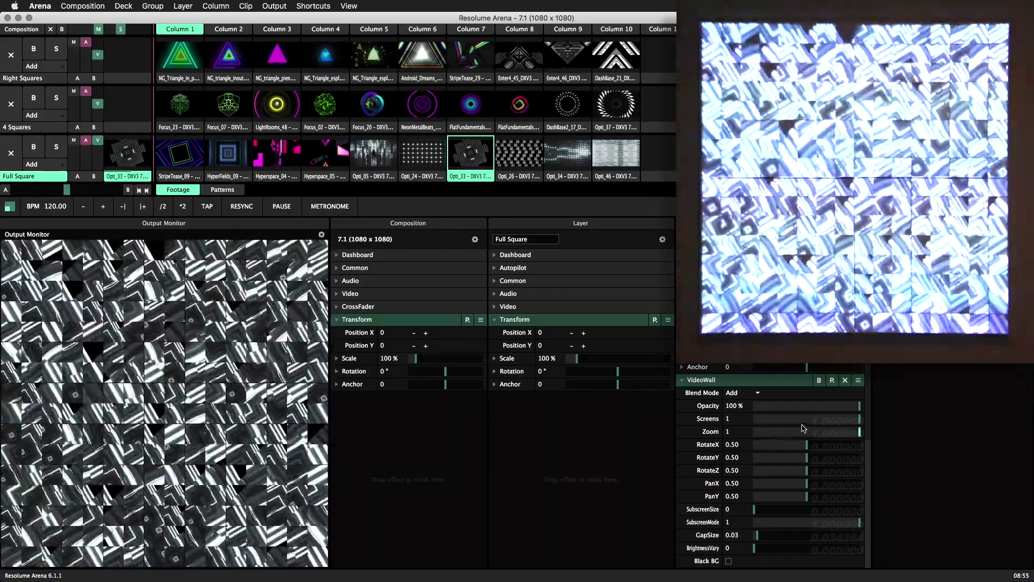
left_click_drag(860, 419, 798, 421)
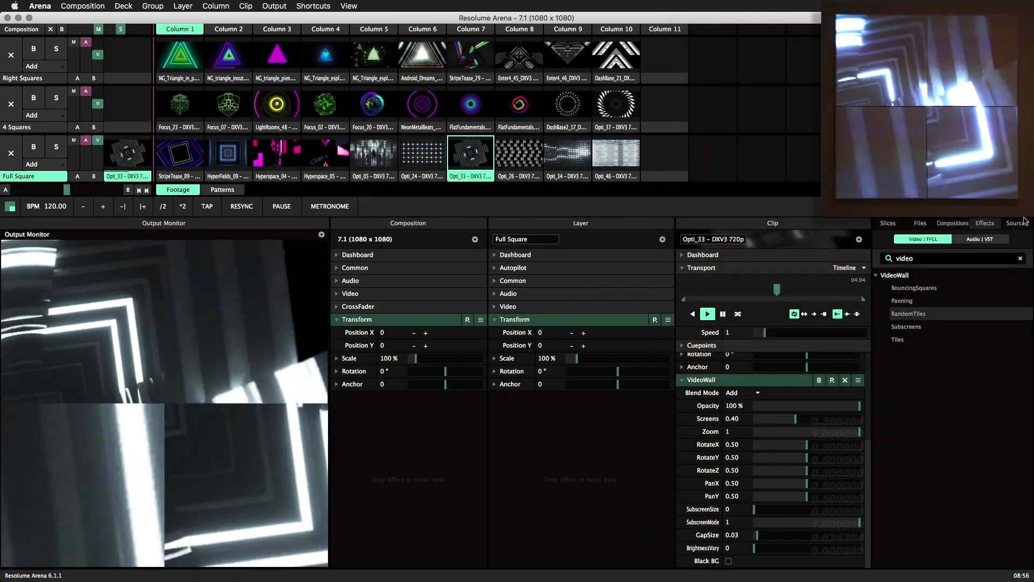
Add the 45° Pan Lines source to the Full Square layer in Column 11 and launch it
left_click(1023, 223)
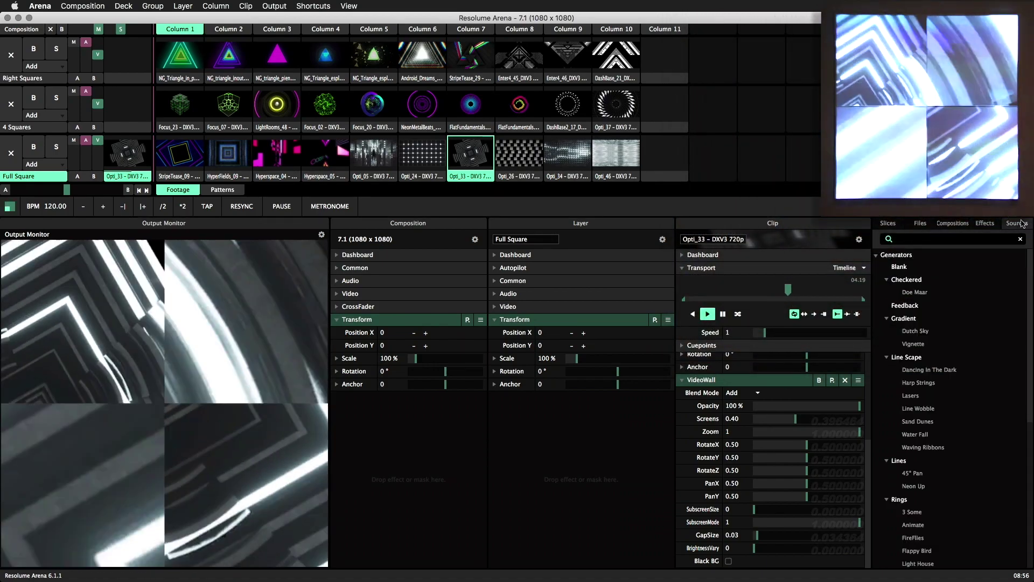
left_click_drag(914, 474, 661, 157)
left_click(672, 166)
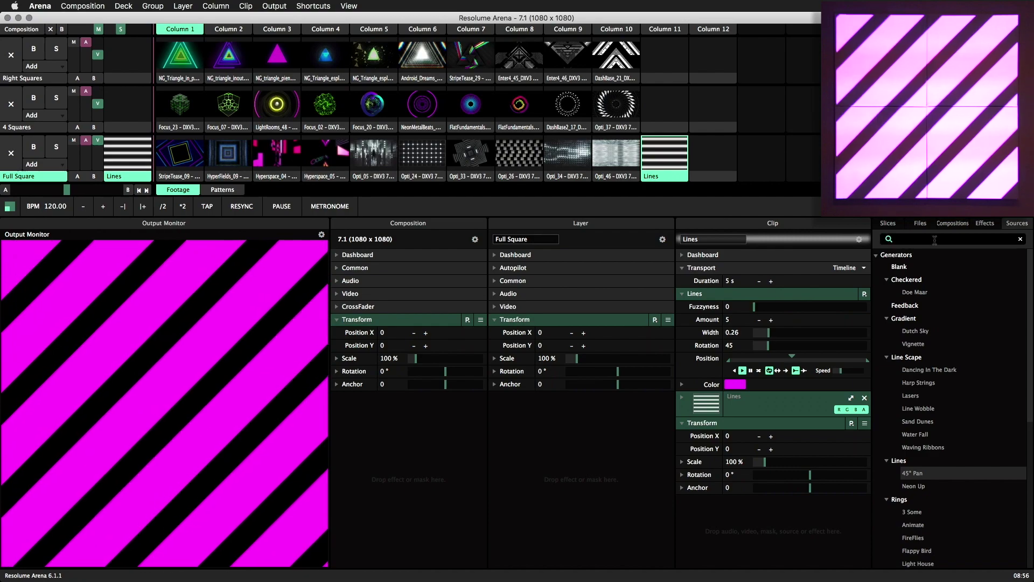
Apply the LoRez Mario effect to the Lines clip and set its Pixel Size to 1
left_click(992, 225)
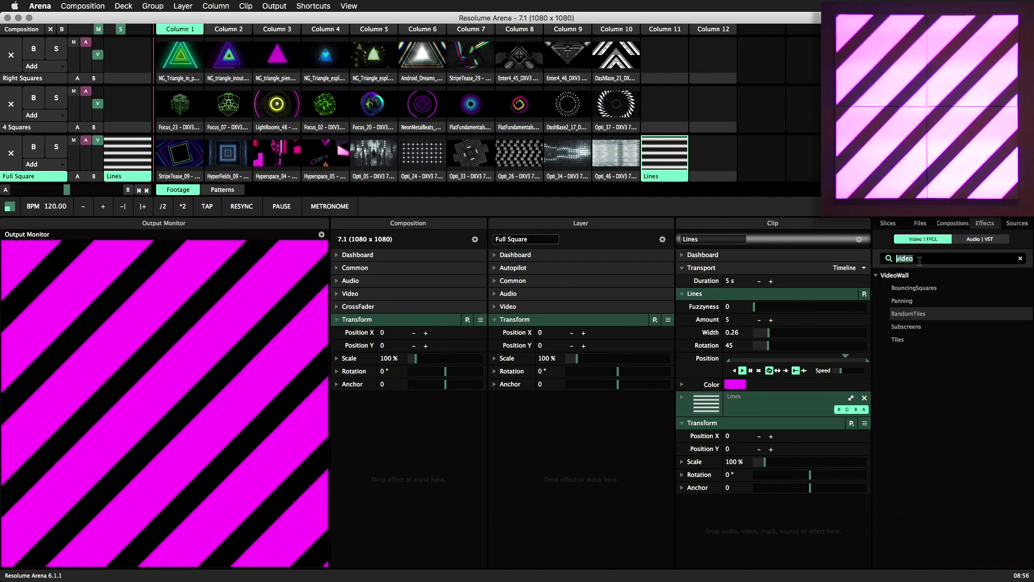
type("lore")
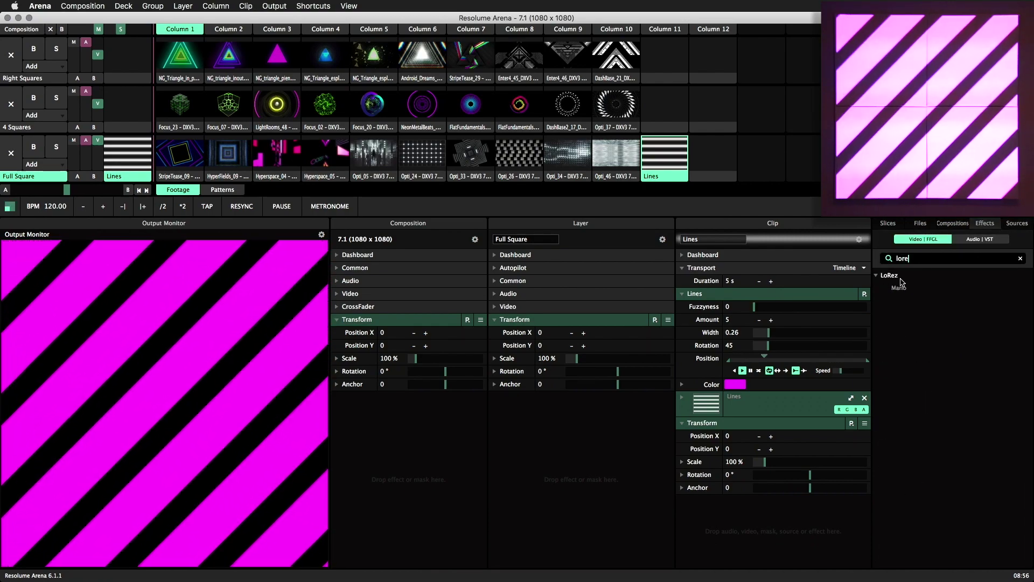
left_click_drag(908, 289, 820, 498)
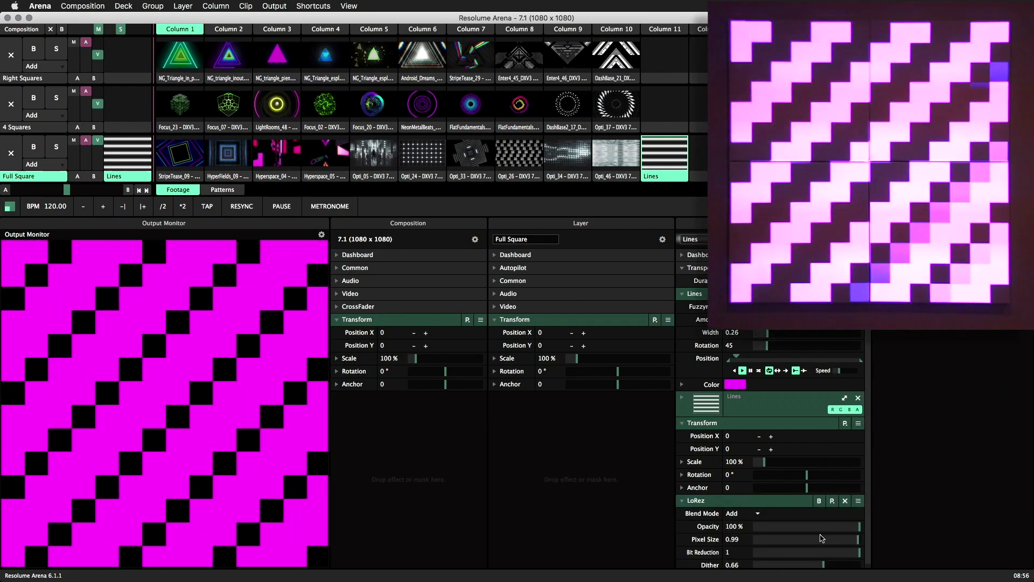
left_click(858, 540)
left_click_drag(858, 540, 946, 540)
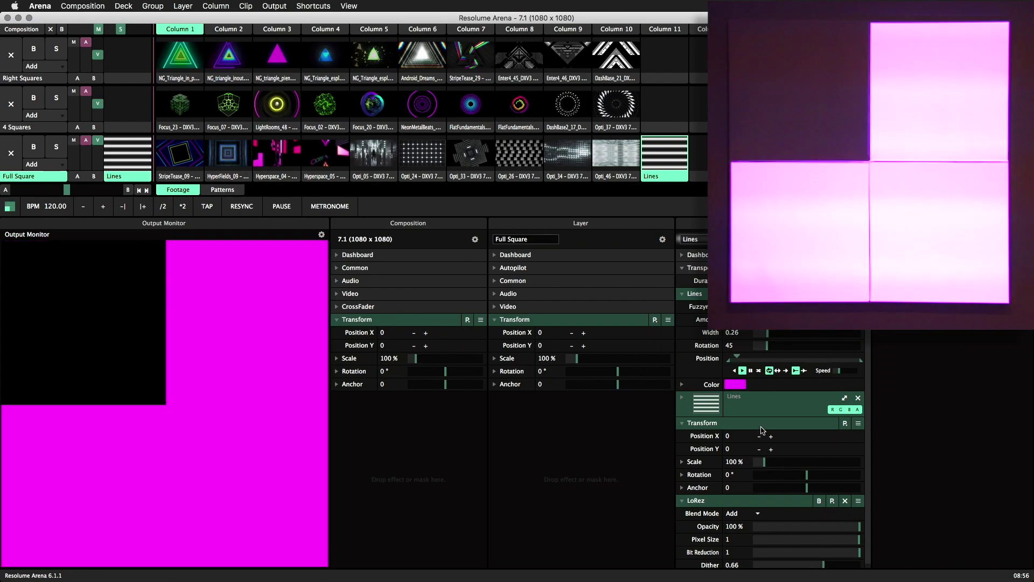
Switch the Lines clip's Position animation to random playback and set its speed to 0.37
left_click(758, 371)
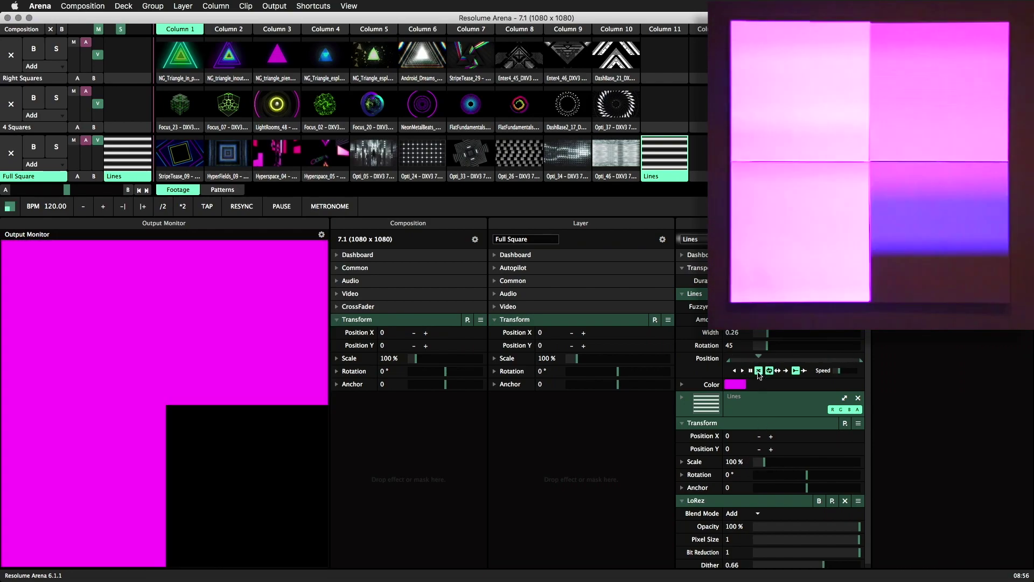
left_click_drag(838, 370, 838, 375)
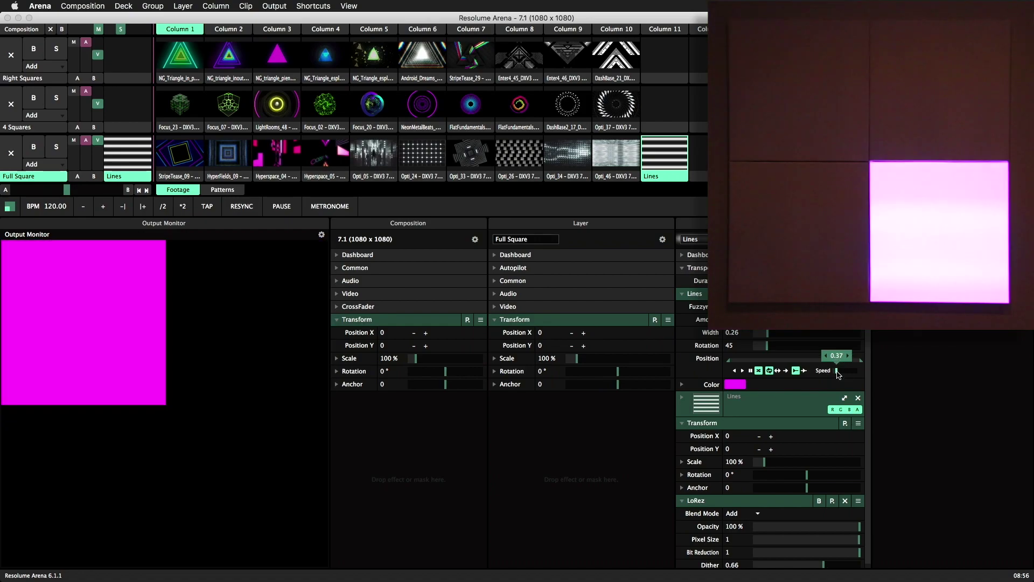